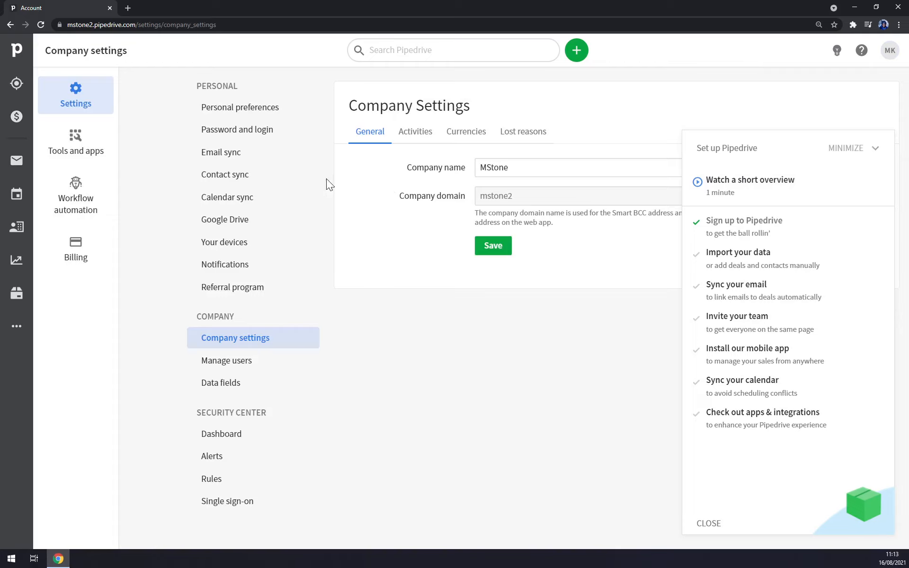
- Review the company's activity type settings and its currency list
left_click_drag(423, 167, 473, 168)
left_click(390, 197)
left_click(412, 132)
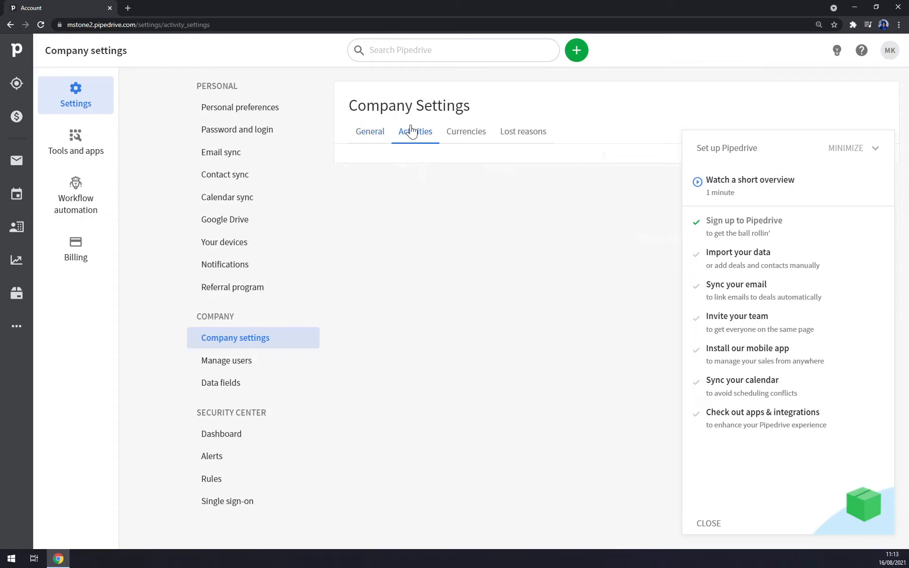
left_click(472, 135)
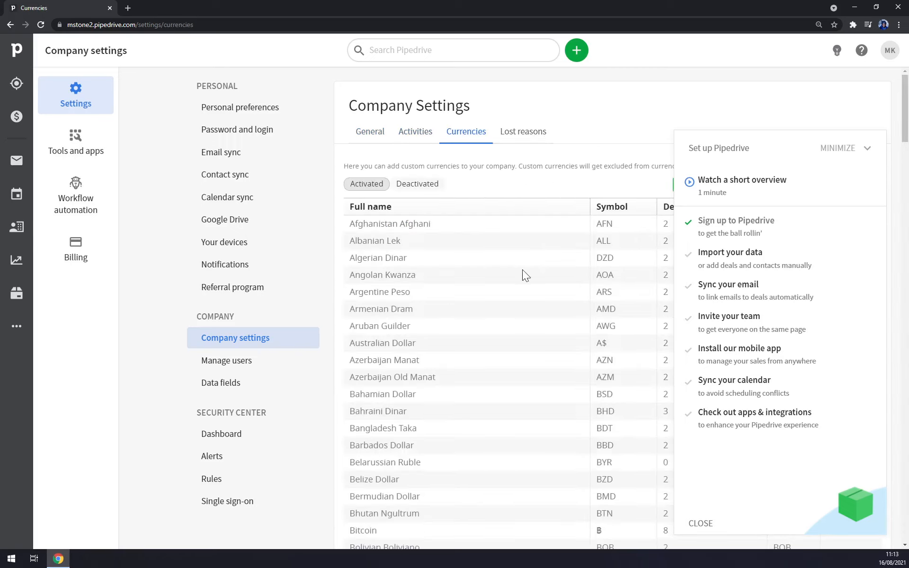
scroll(521, 274, "down", 7)
scroll(519, 269, "down", 15)
scroll(516, 268, "up", 20)
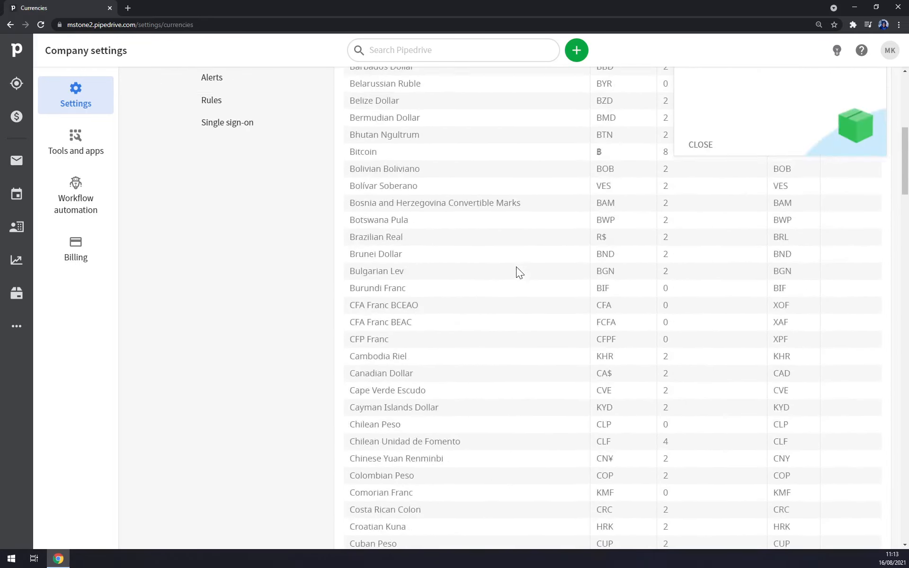
scroll(518, 228, "up", 1)
- Look over the lost reasons, user management and data fields settings, then return to the deals pipeline
left_click(521, 142)
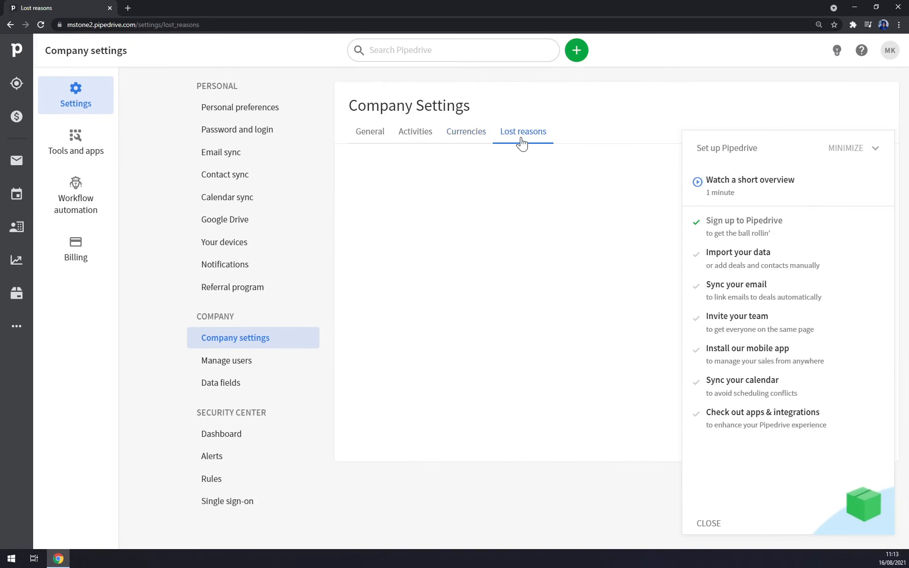
left_click(239, 368)
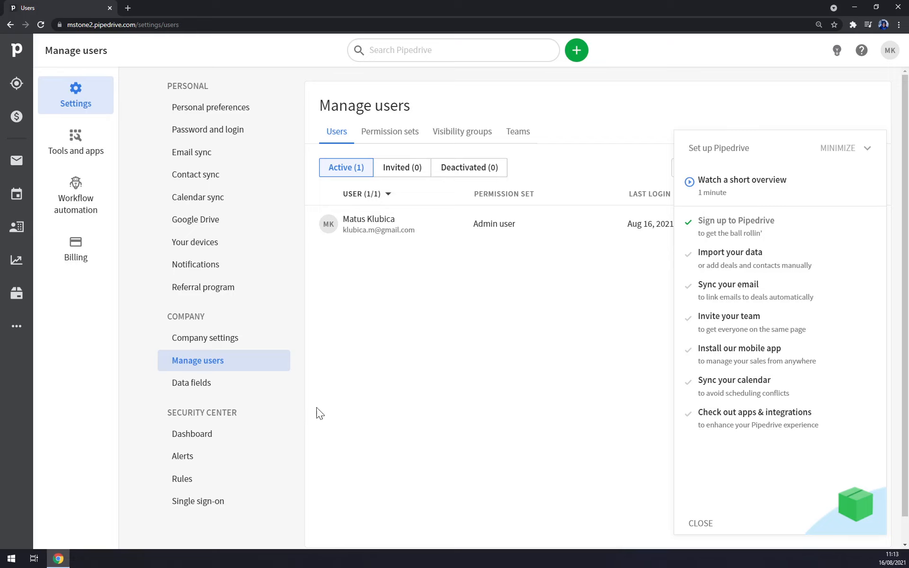
left_click(209, 384)
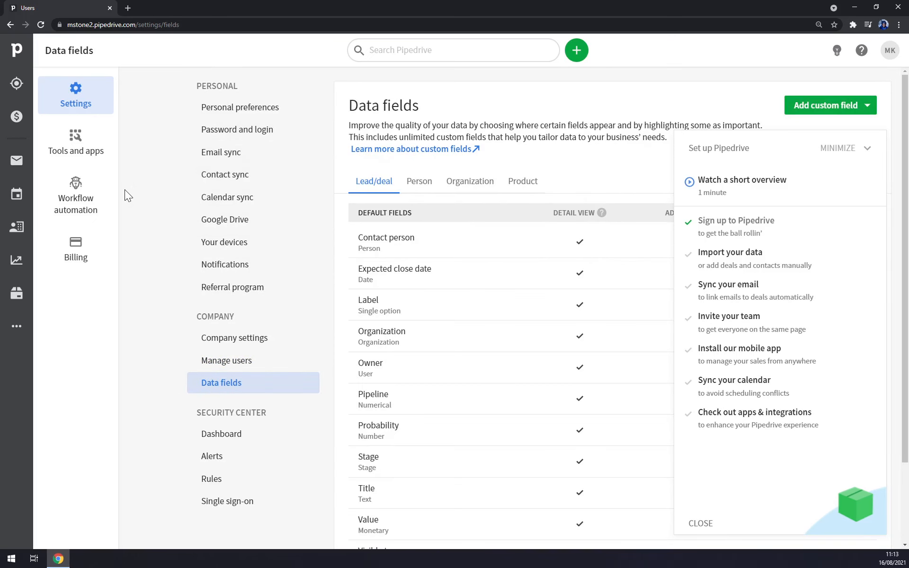
left_click(17, 53)
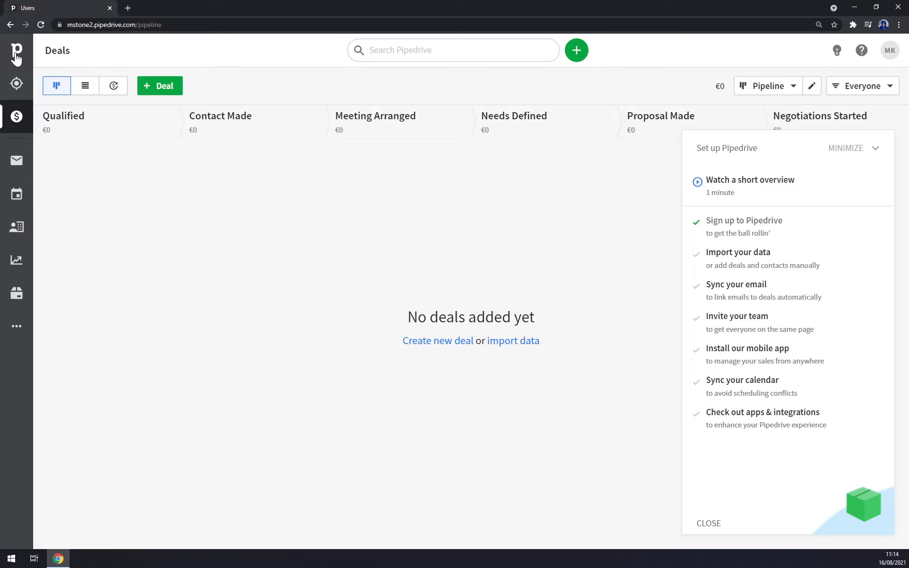
- Visit the Leads, Deals, Mail, Activities, Contacts, Insights and Products sections in turn
left_click(16, 85)
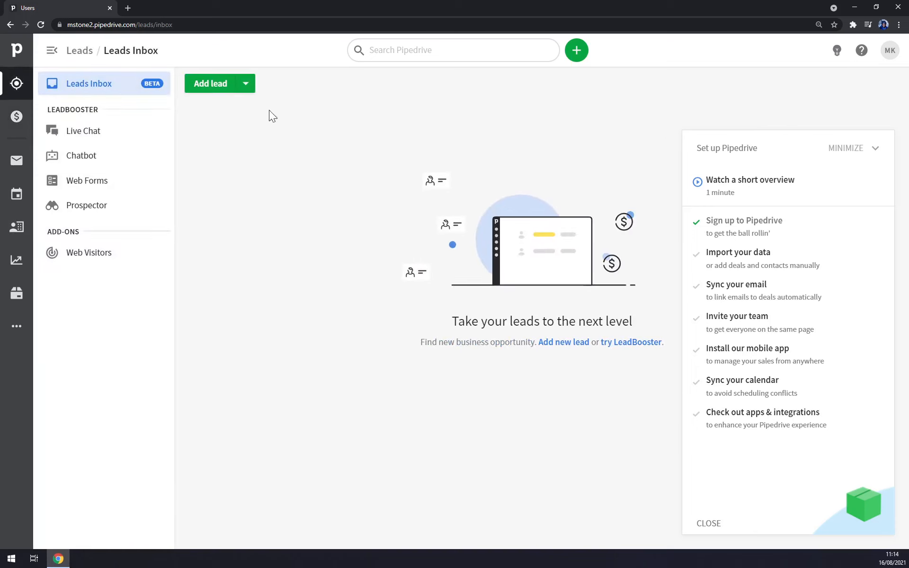
left_click(19, 116)
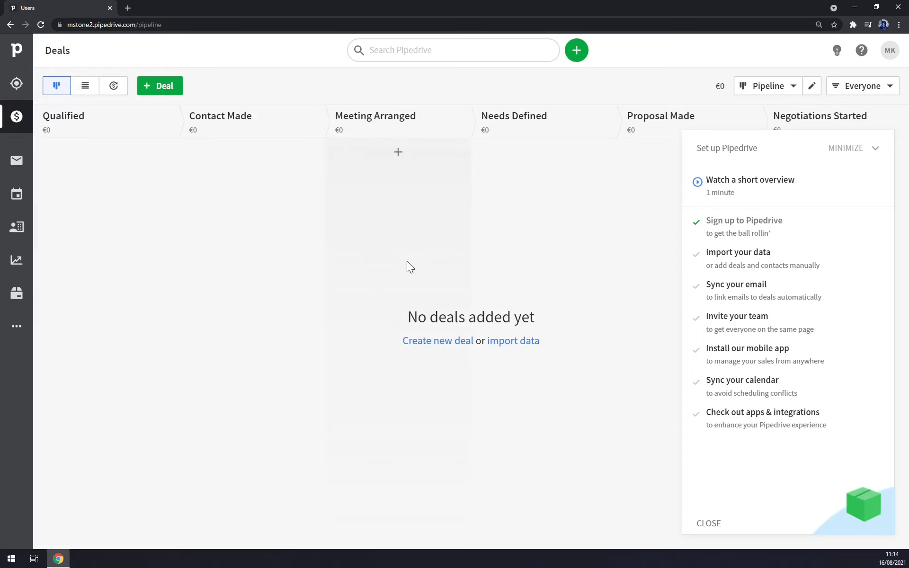
left_click(13, 165)
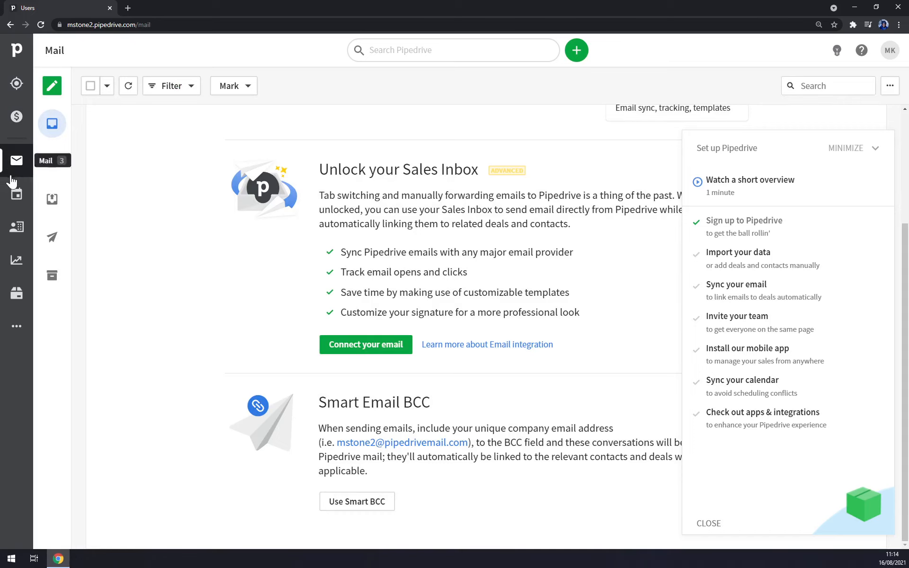
left_click(11, 198)
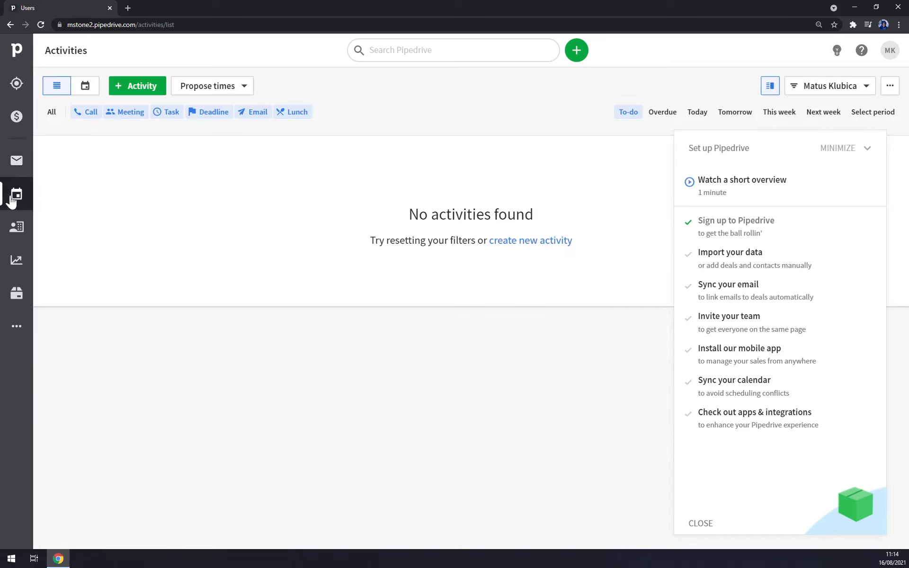
left_click(24, 231)
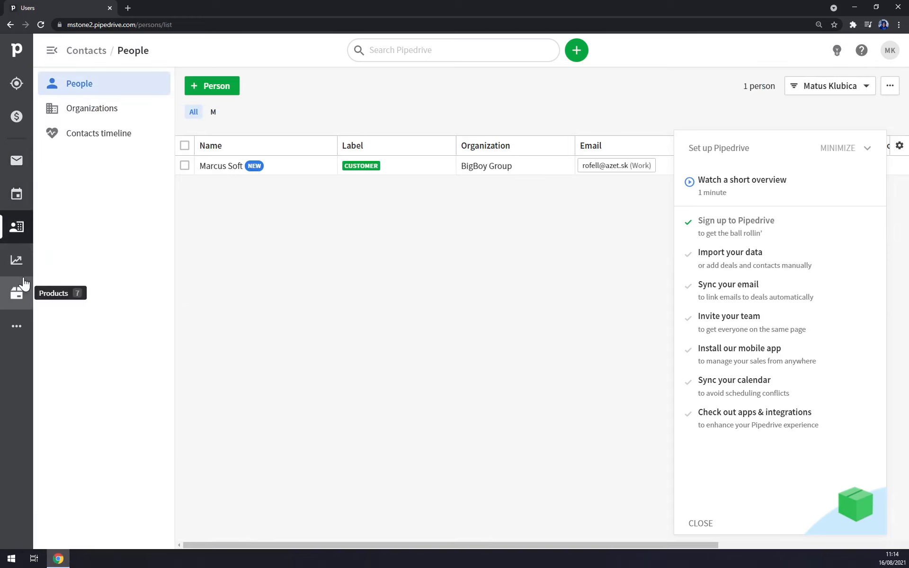
left_click(18, 265)
left_click(17, 300)
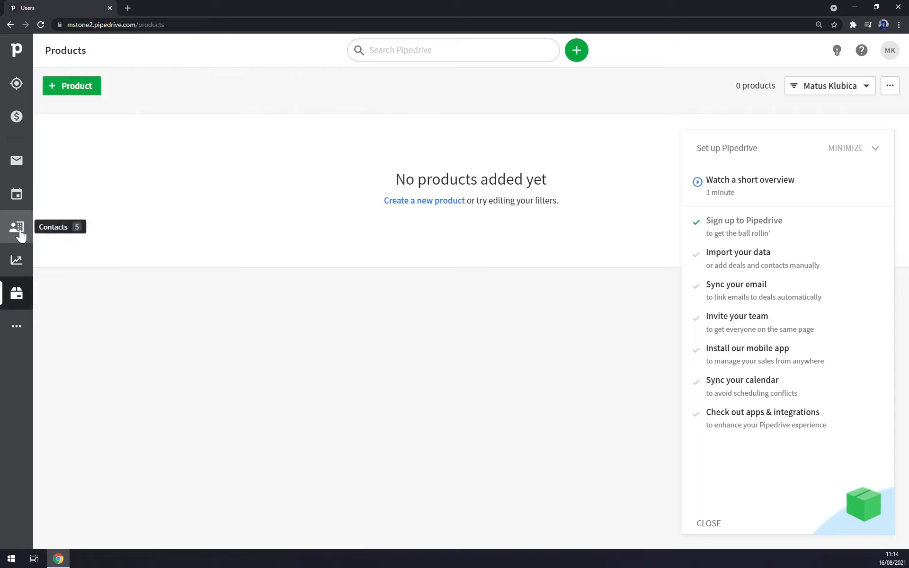
- Browse the Contacts organizations list and timeline, ending back on the People list
left_click(20, 234)
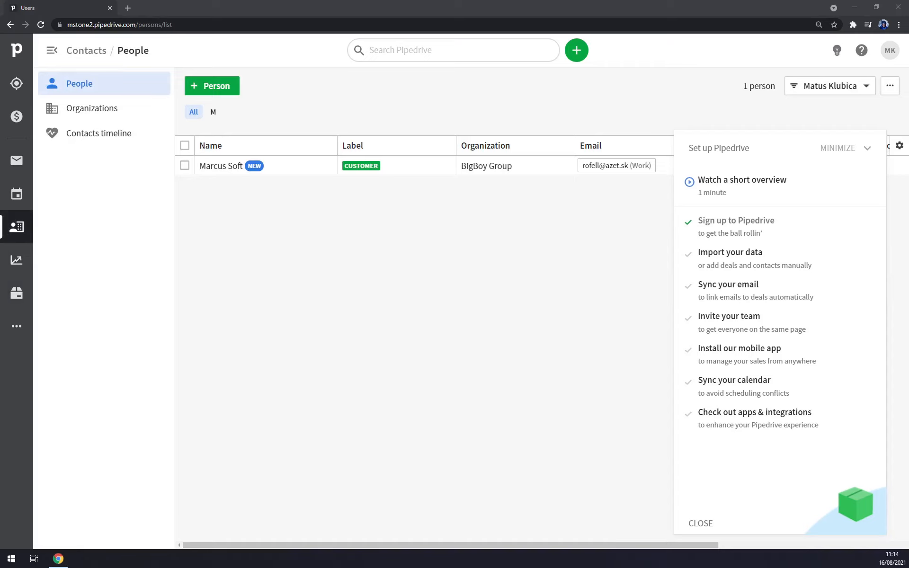
left_click(286, 253)
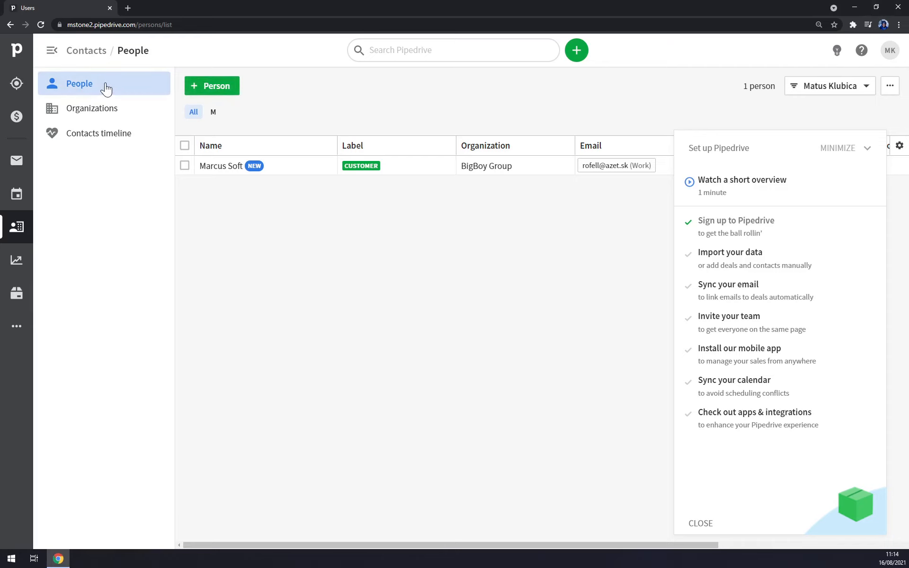
left_click(93, 115)
left_click(112, 137)
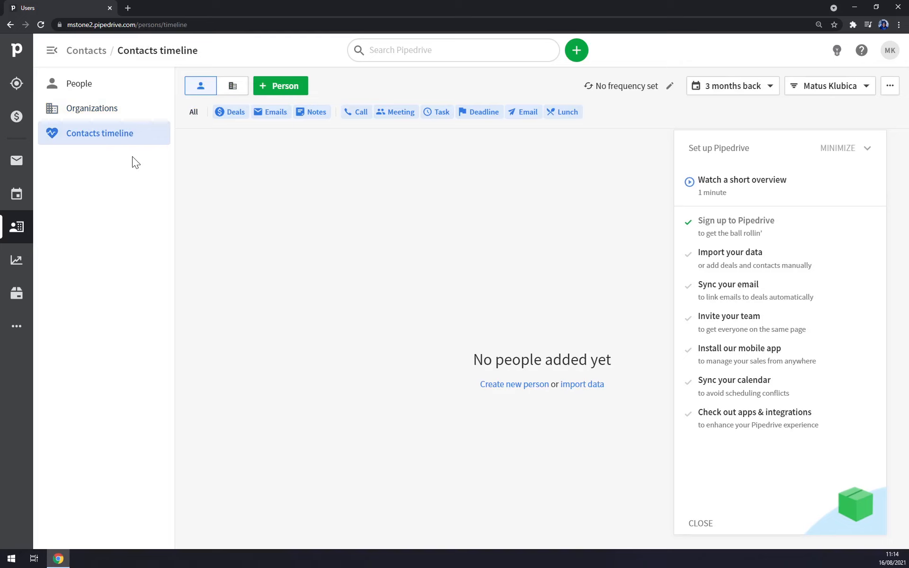
left_click(81, 92)
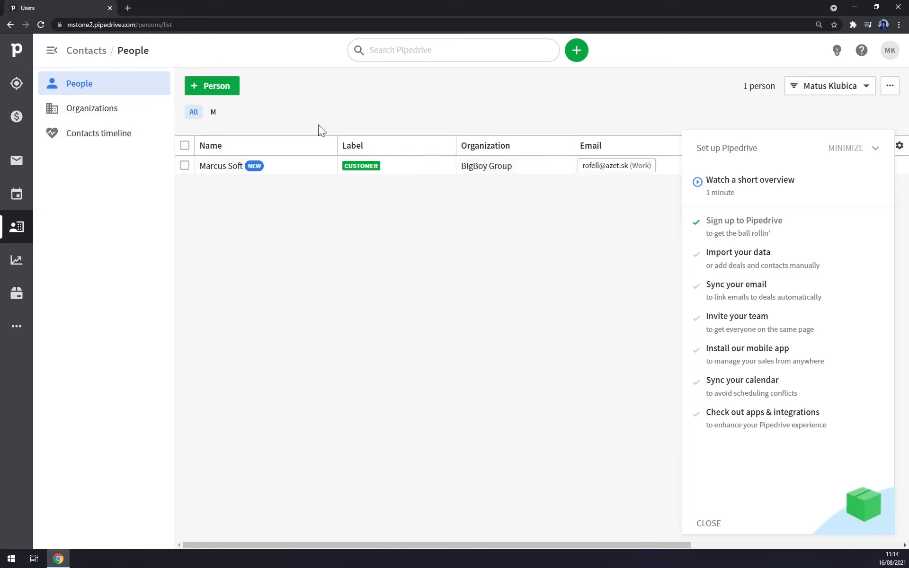
- Start a new person with the contact's full name, organization 'Dallas Dolls' and label Customer
left_click(203, 90)
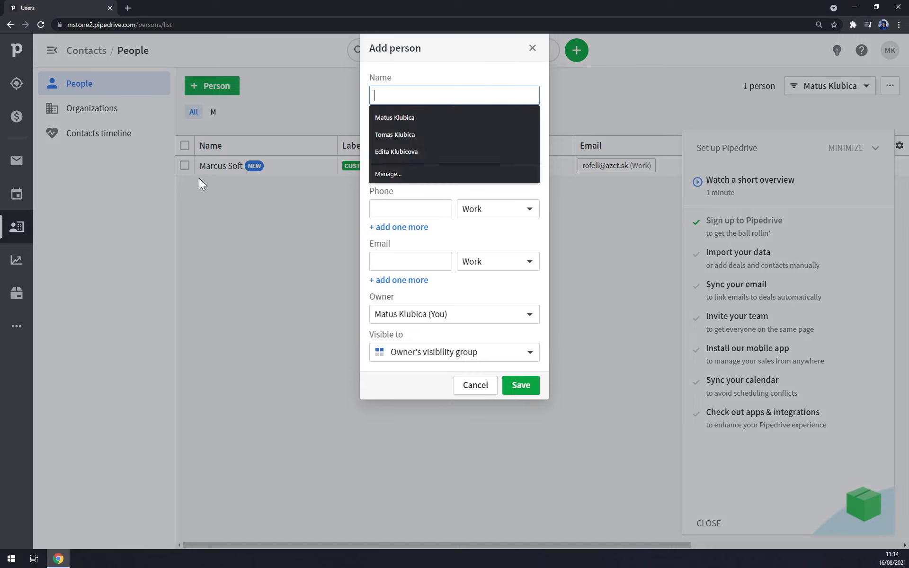
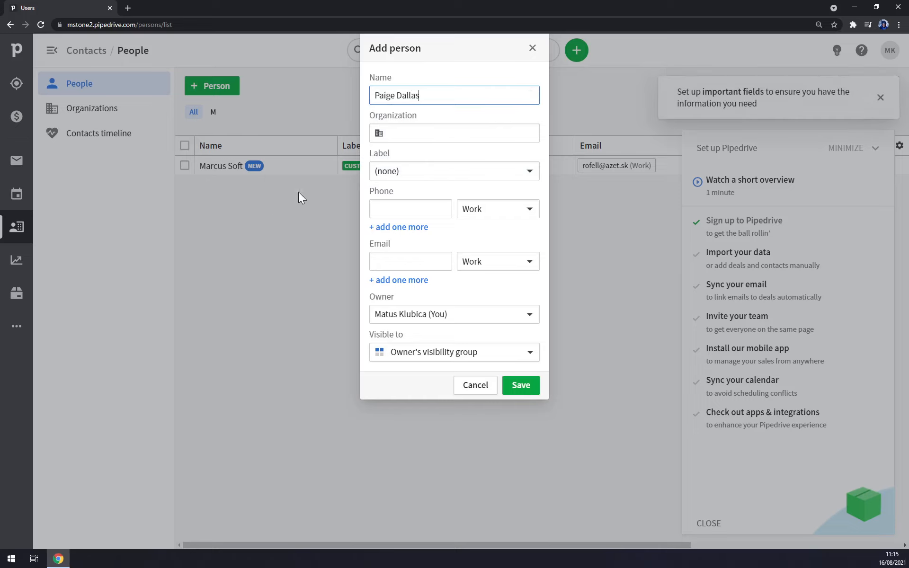
key("Tab")
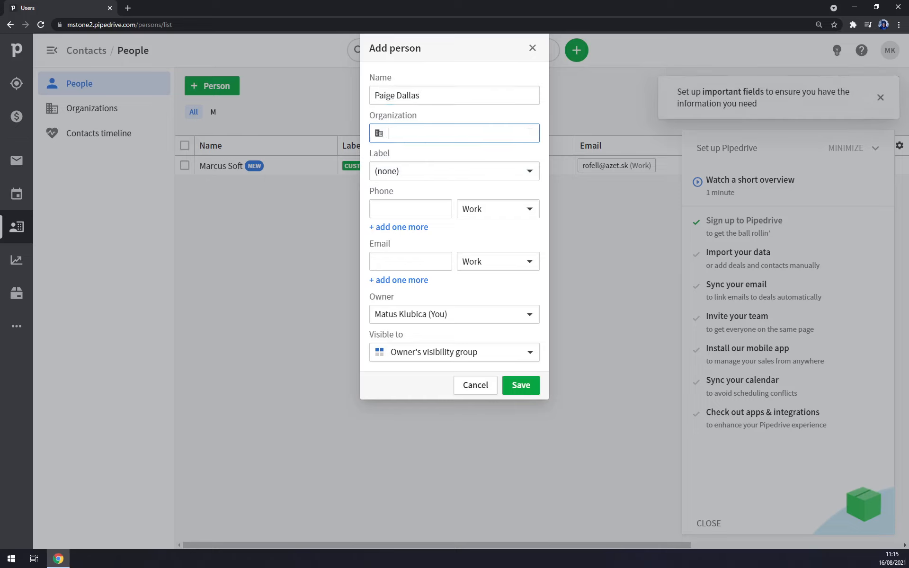
type("Dallas Dolls")
left_click(408, 173)
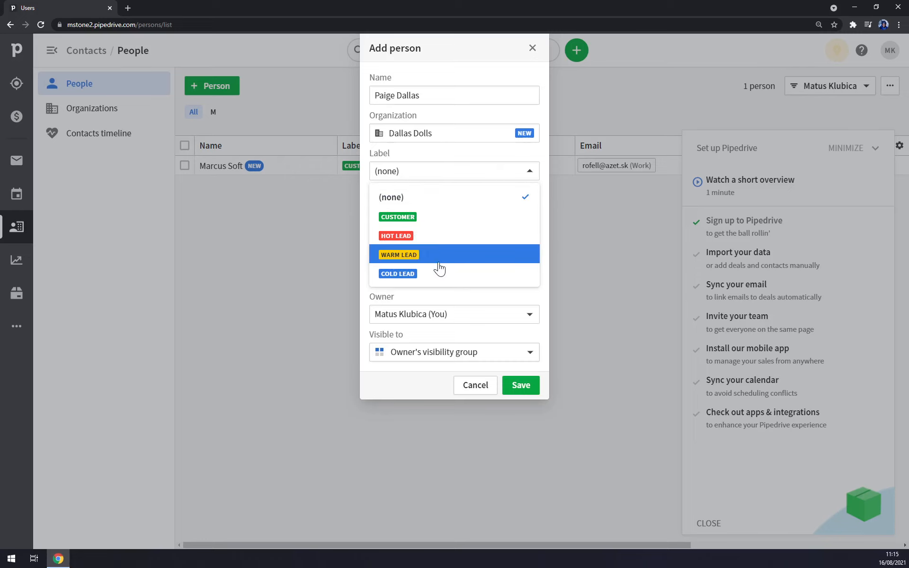
left_click(433, 222)
- Enter the person's phone number, keeping the phone type as Work
left_click(428, 209)
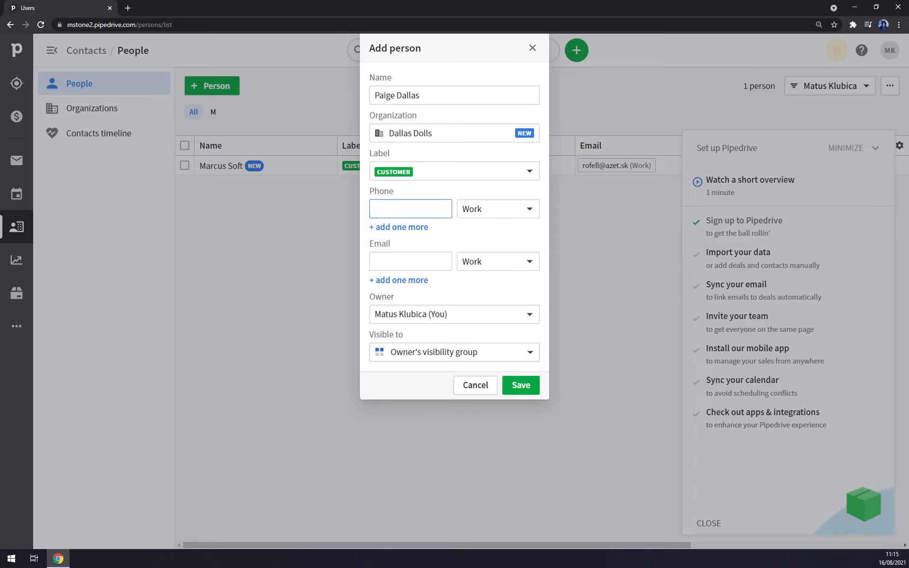
type("+4219888888")
left_click(521, 211)
left_click(500, 236)
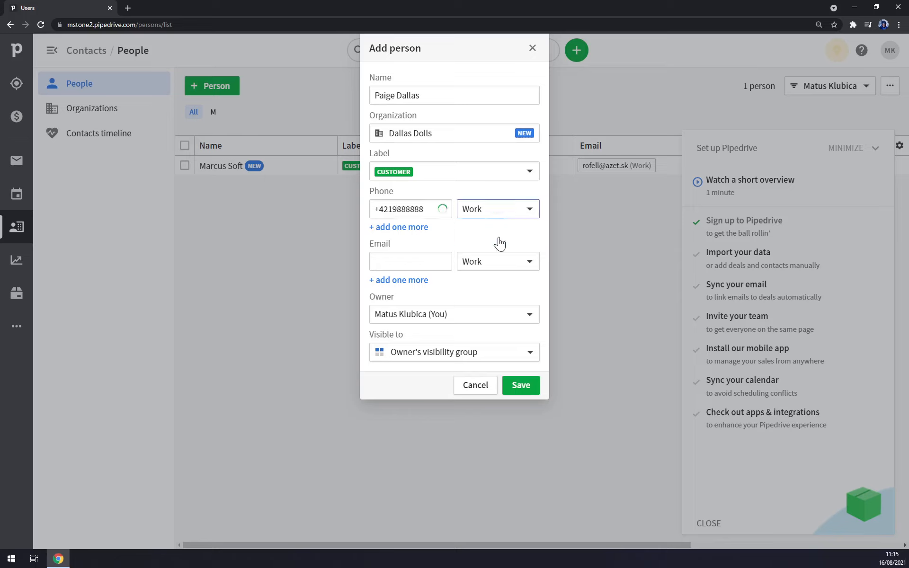
- Add the person's e-mail address, keep the current user as owner, and save the person
left_click(410, 261)
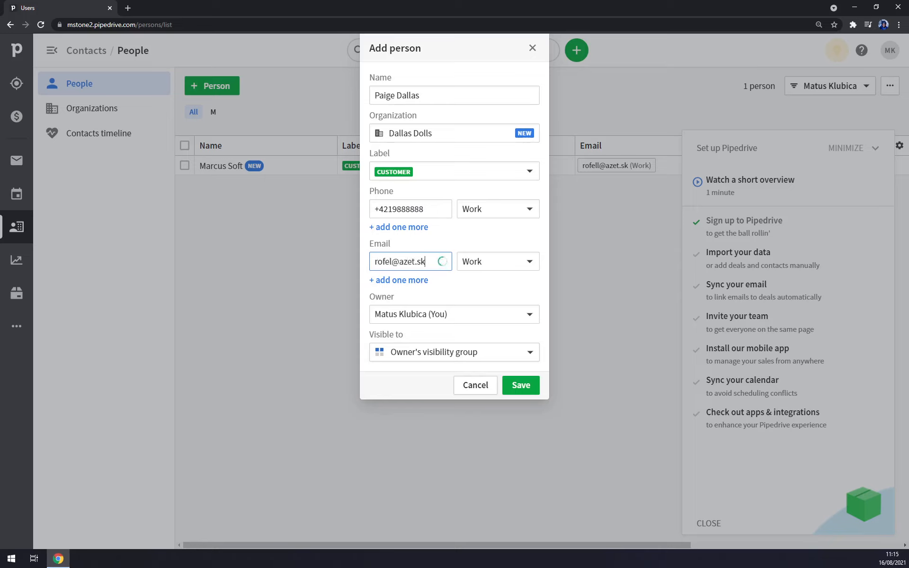
left_click(498, 262)
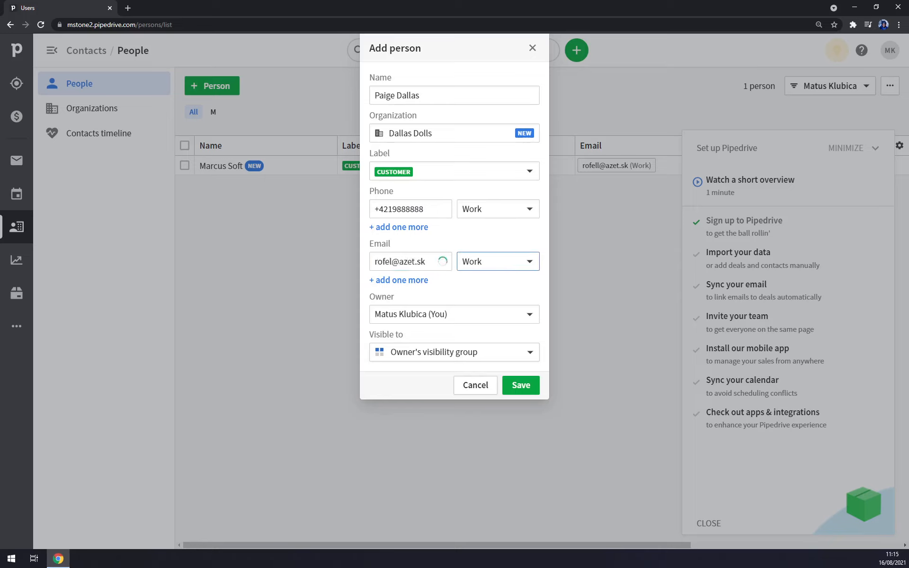
left_click(402, 313)
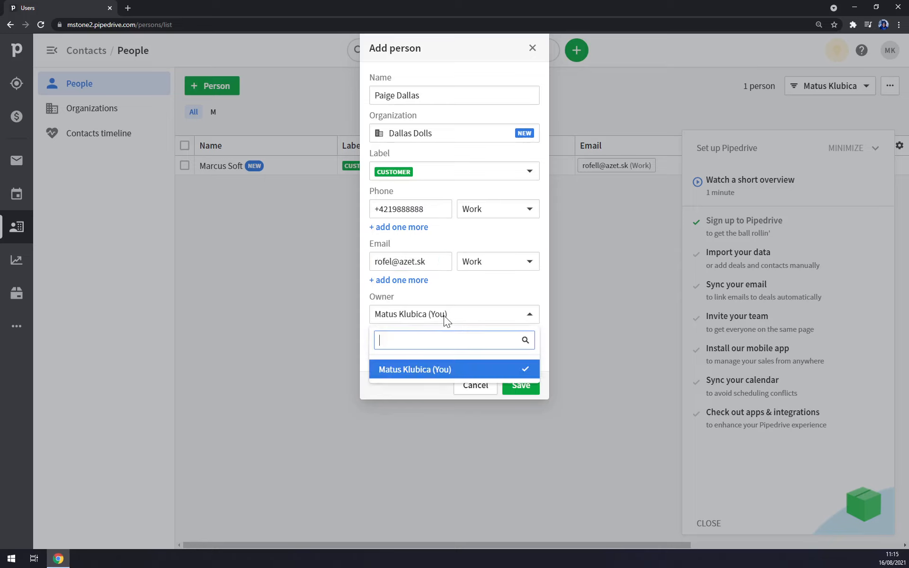
left_click(522, 354)
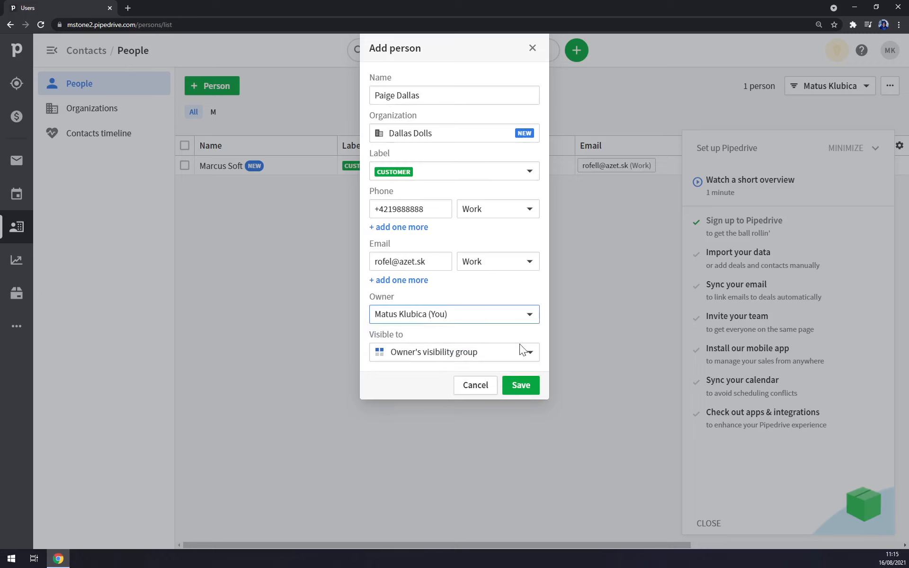
left_click(524, 390)
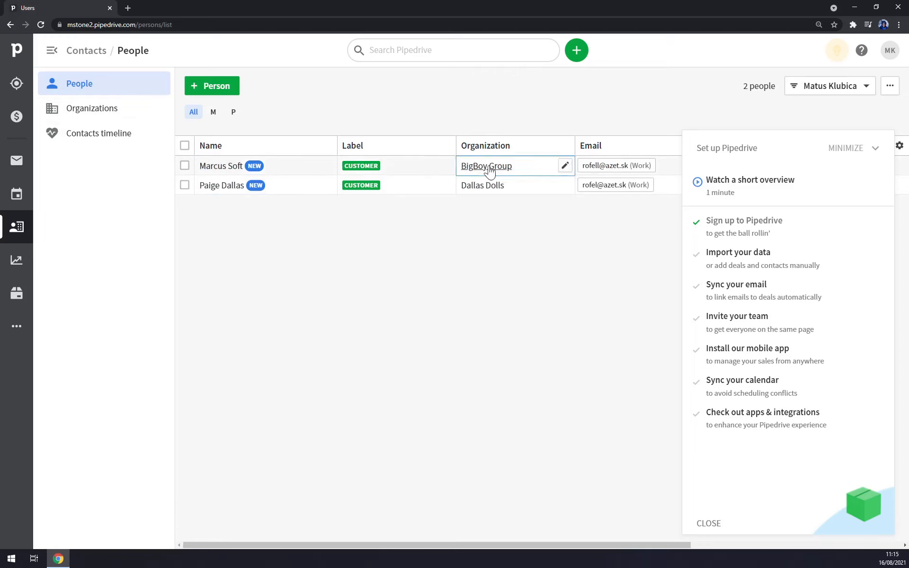
- Open the Dallas Dolls organization's details page from the organizations list
left_click(113, 108)
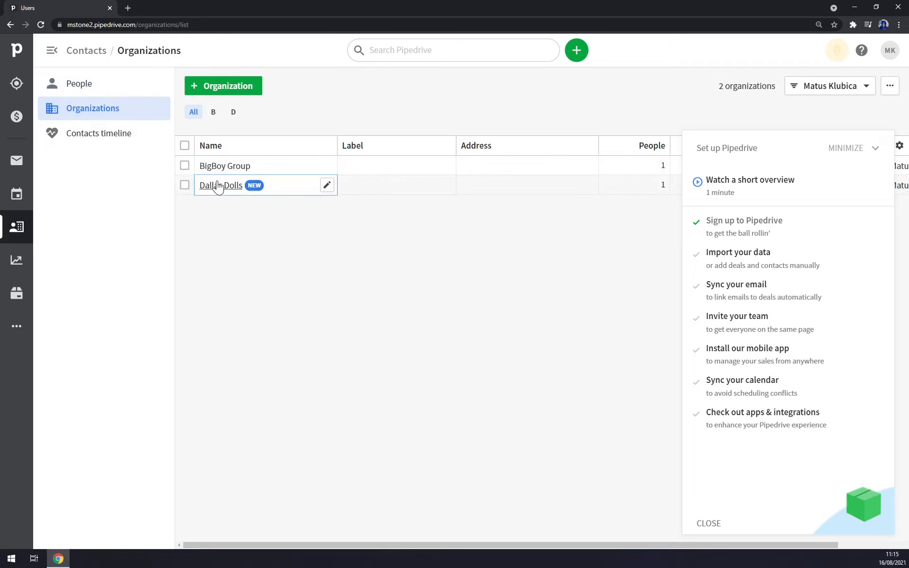
left_click(223, 189)
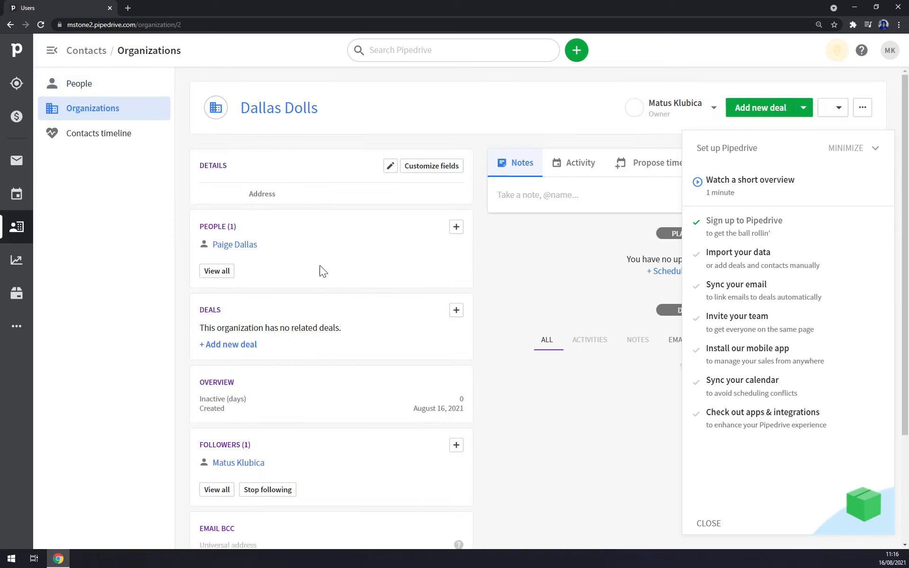
scroll(406, 294, "down", 4)
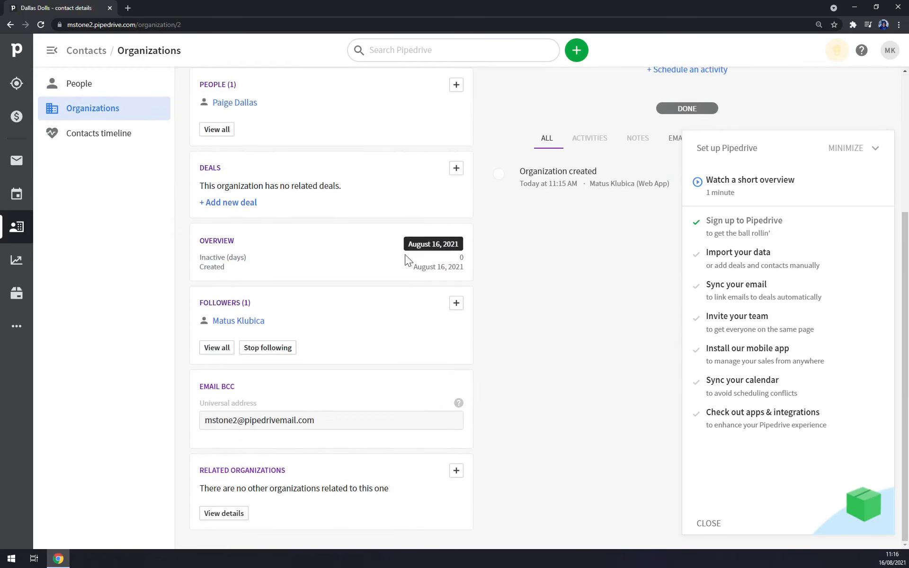
scroll(237, 189, "up", 4)
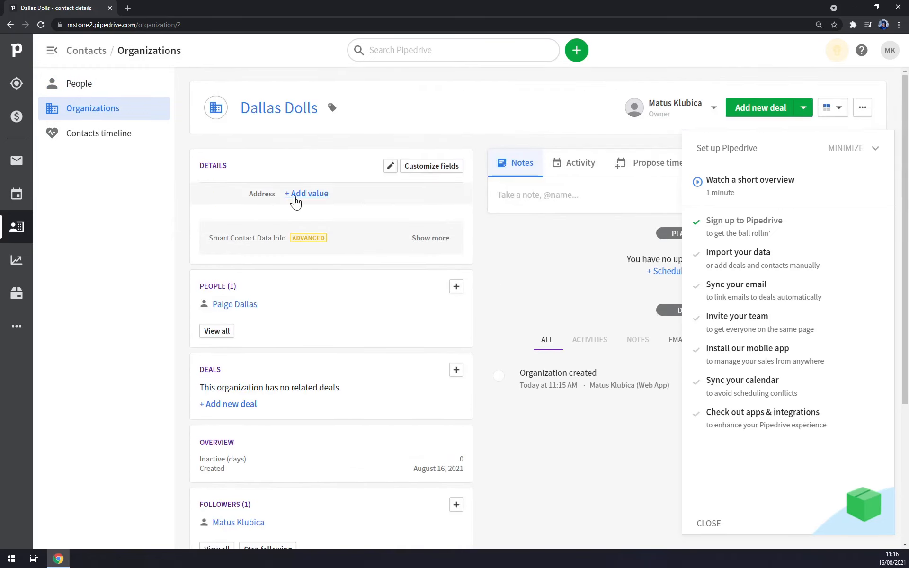
- Set the organization's address to the Doll Street Dreamers suggestion and save it
left_click(294, 196)
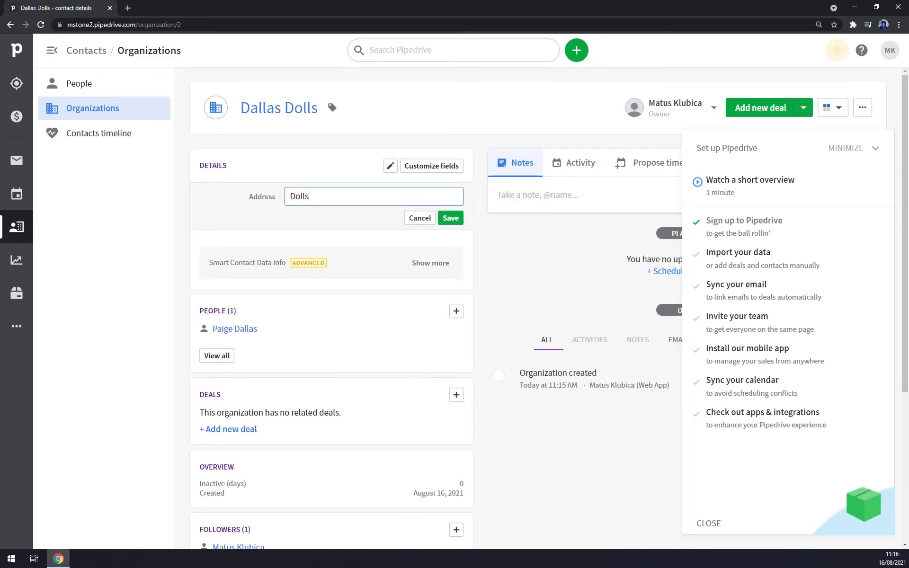
type("Dolls sT")
key("BackSpace")
key("BackSpace")
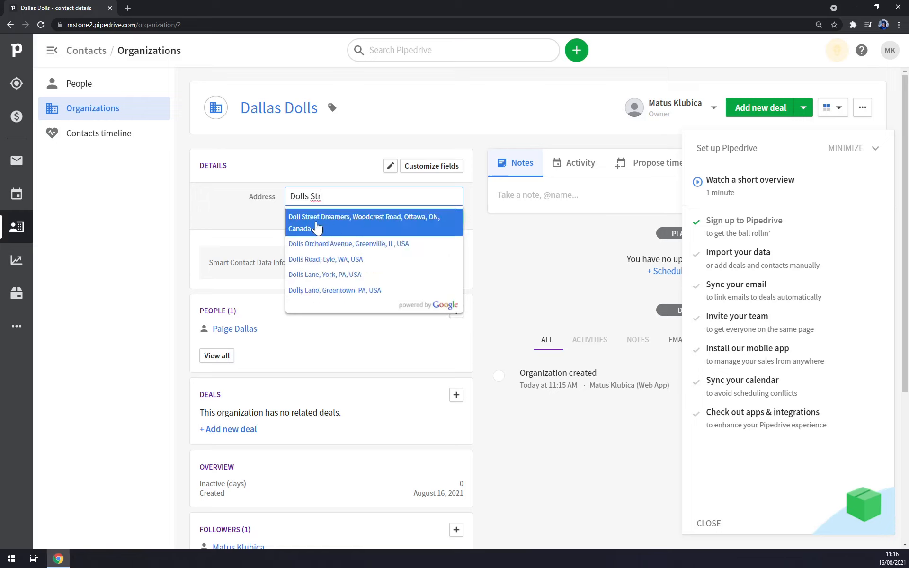
left_click(316, 228)
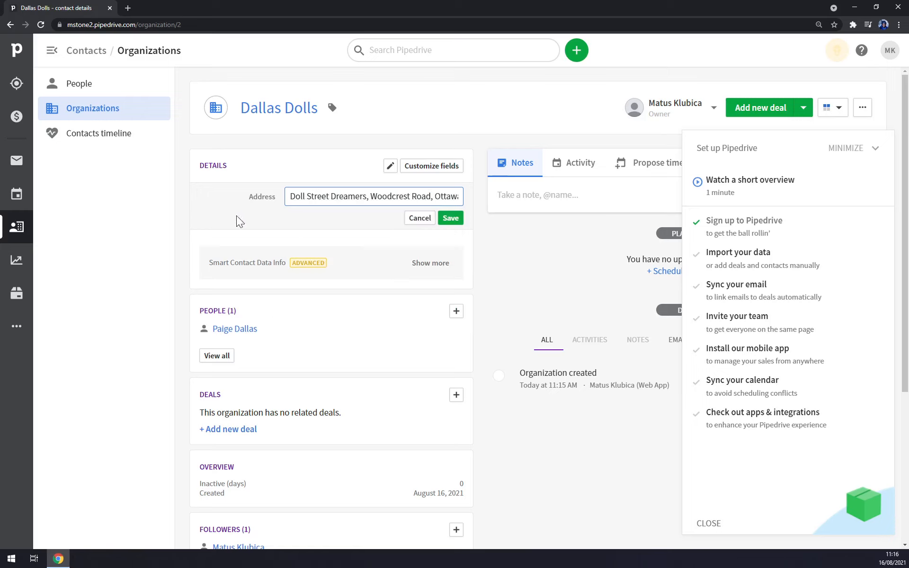
left_click(450, 221)
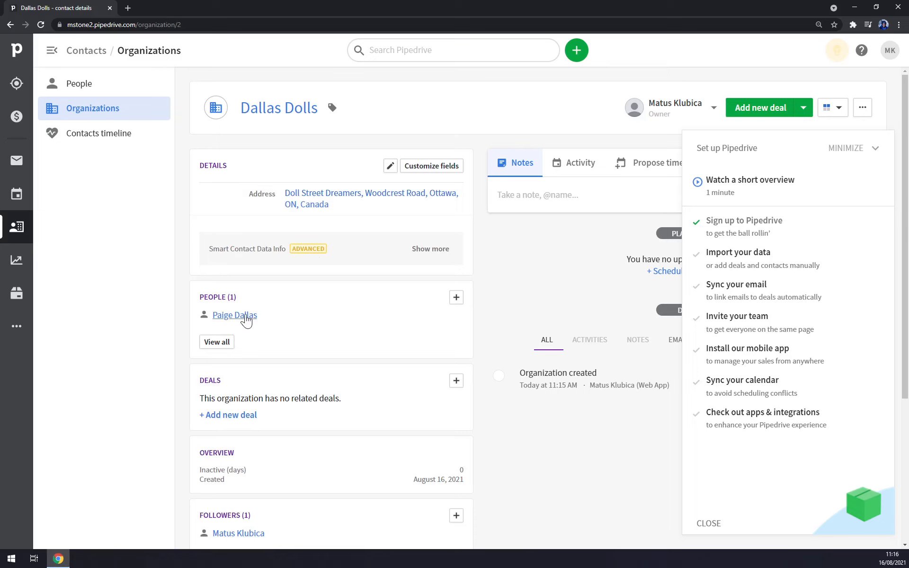
- Scroll through the organization page and minimize the set-up guide
scroll(237, 308, "down", 2)
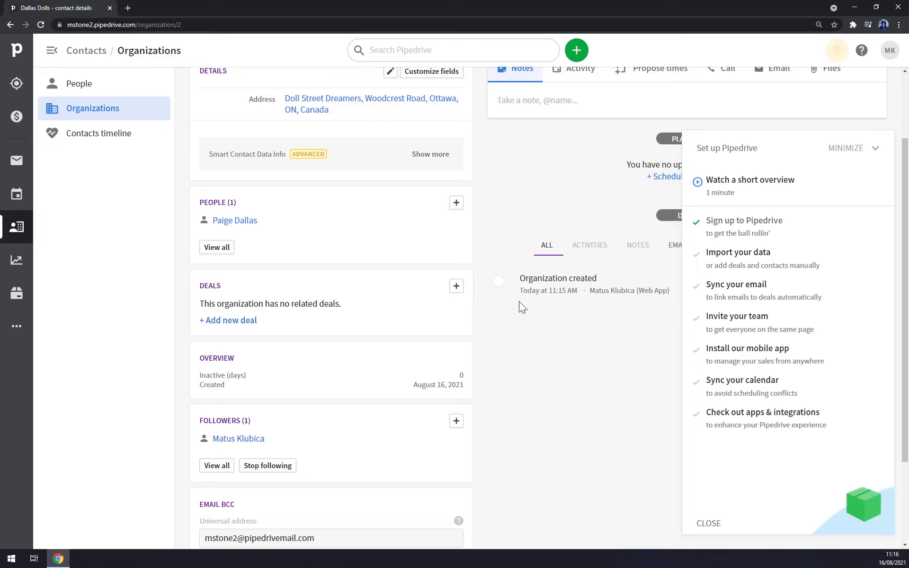
scroll(260, 277, "down", 3)
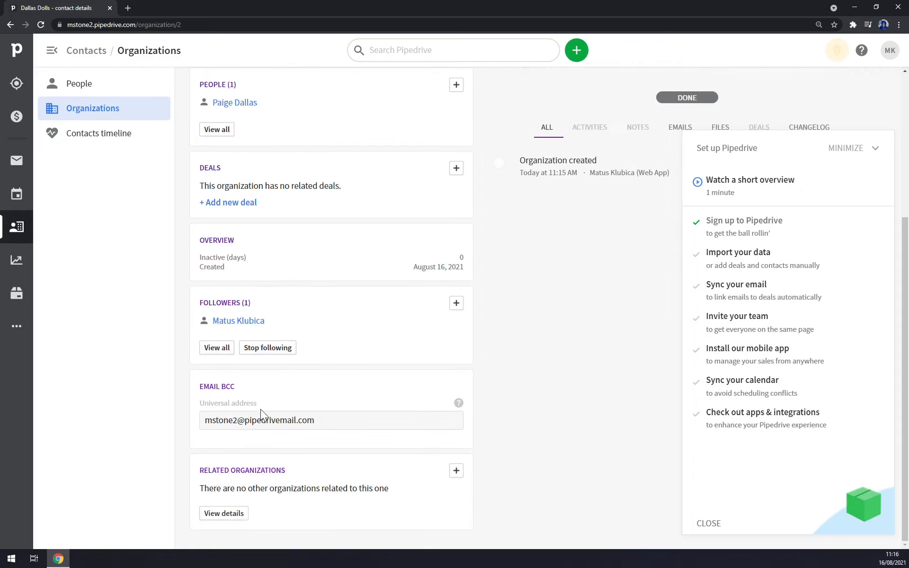
scroll(426, 331, "up", 5)
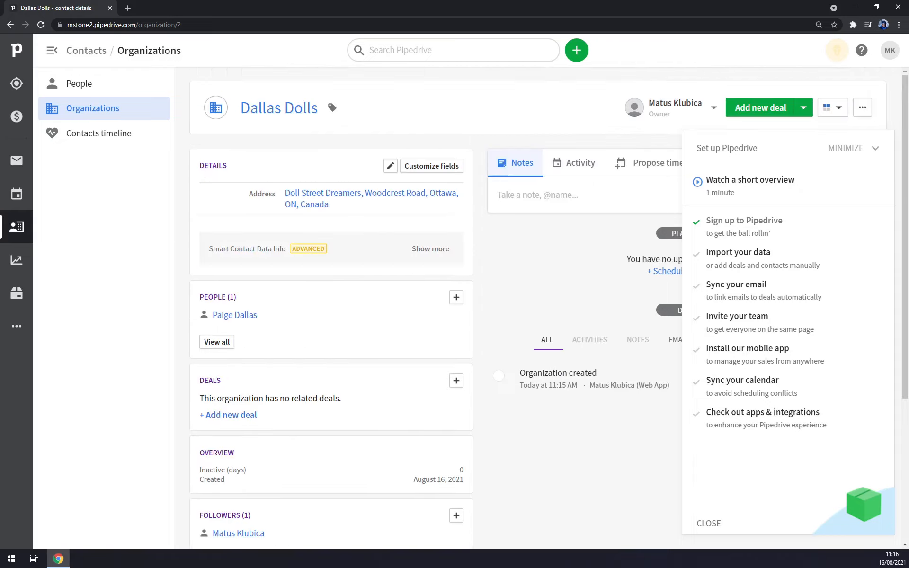
left_click(869, 156)
left_click(561, 163)
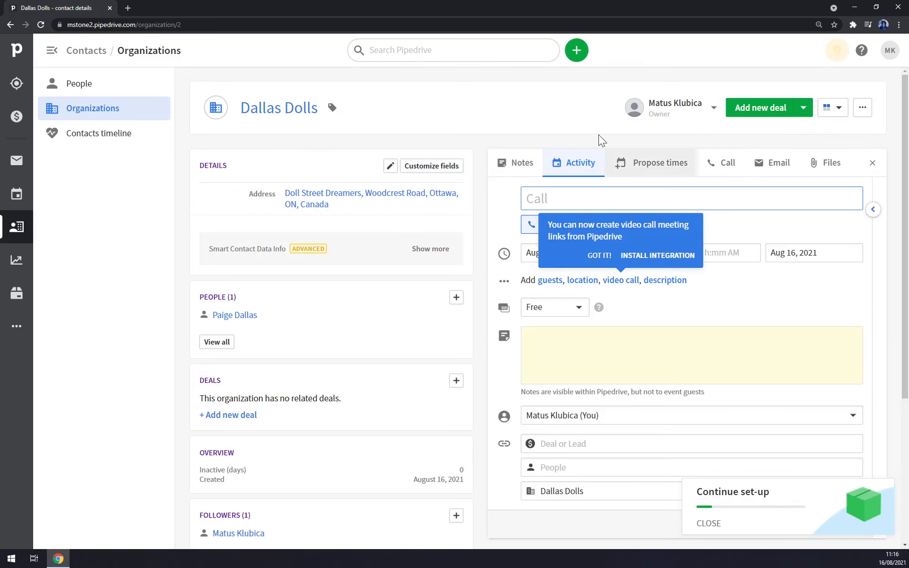
left_click(524, 122)
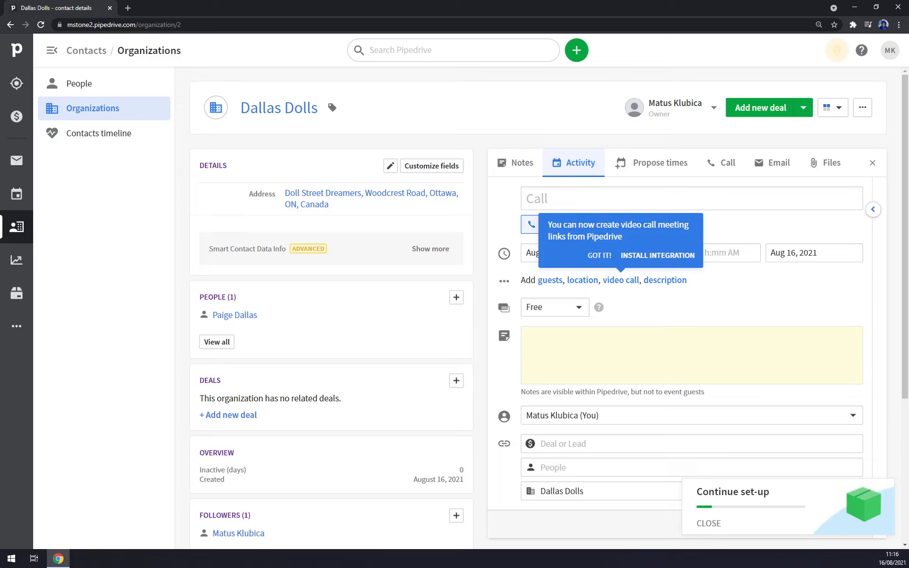
left_click(531, 192)
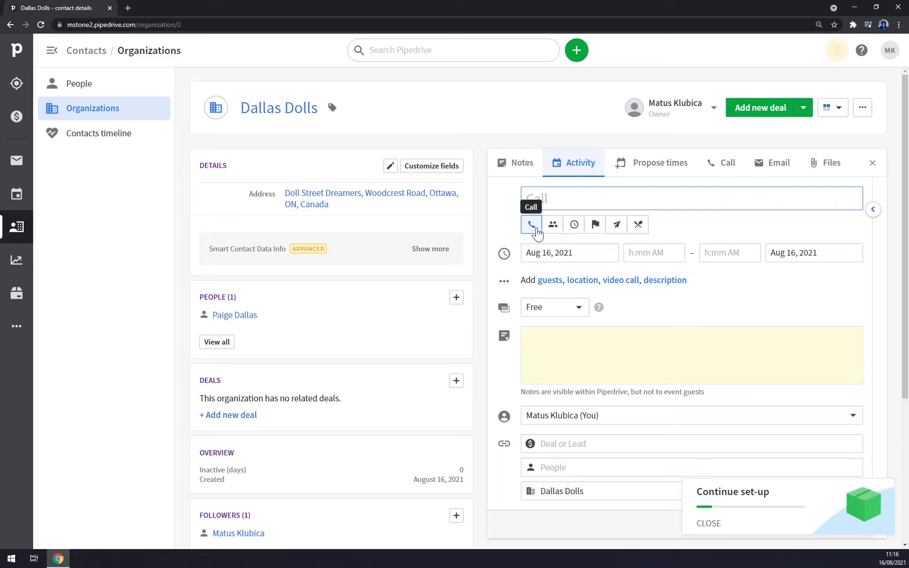
left_click(553, 227)
left_click(574, 227)
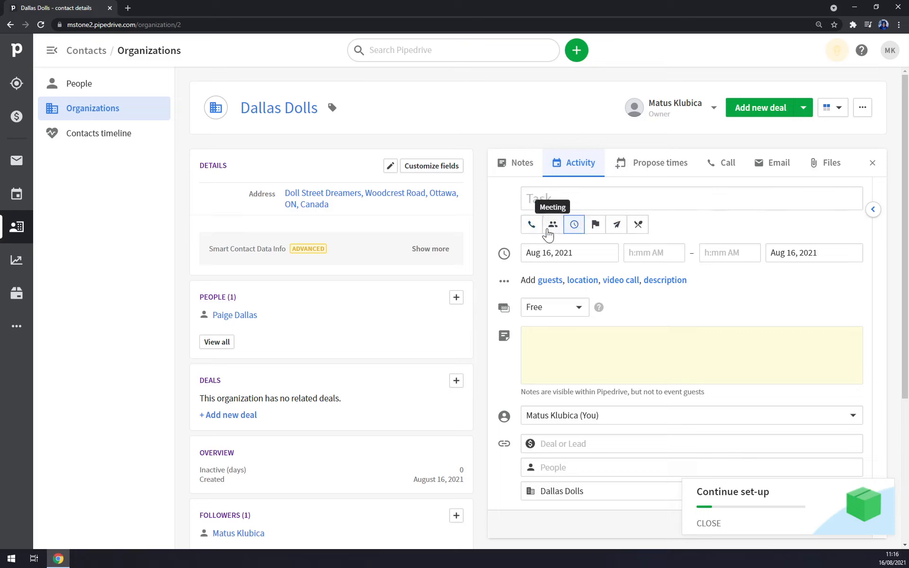
left_click(637, 225)
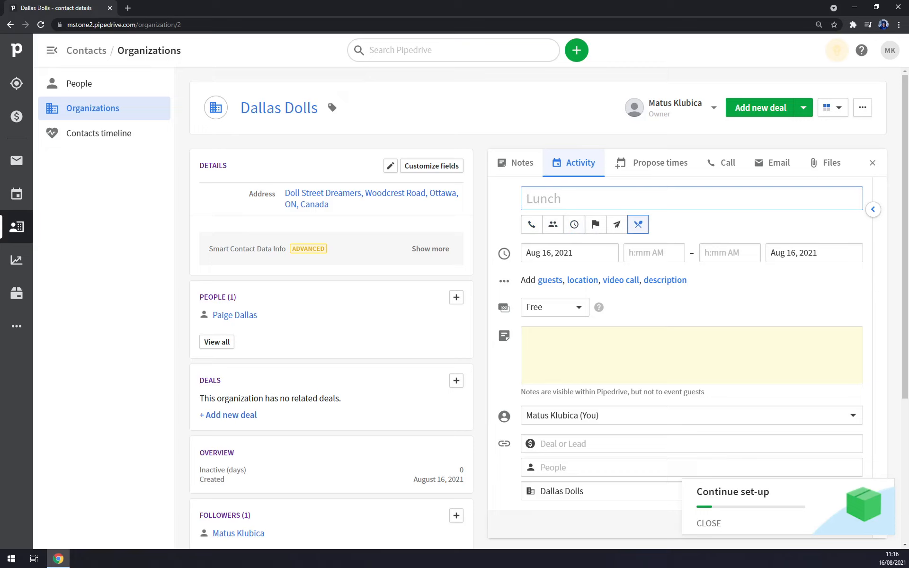
- Schedule the lunch for Aug 17, 2021, 12:15–1:30 PM, keeping availability as Busy
left_click(568, 252)
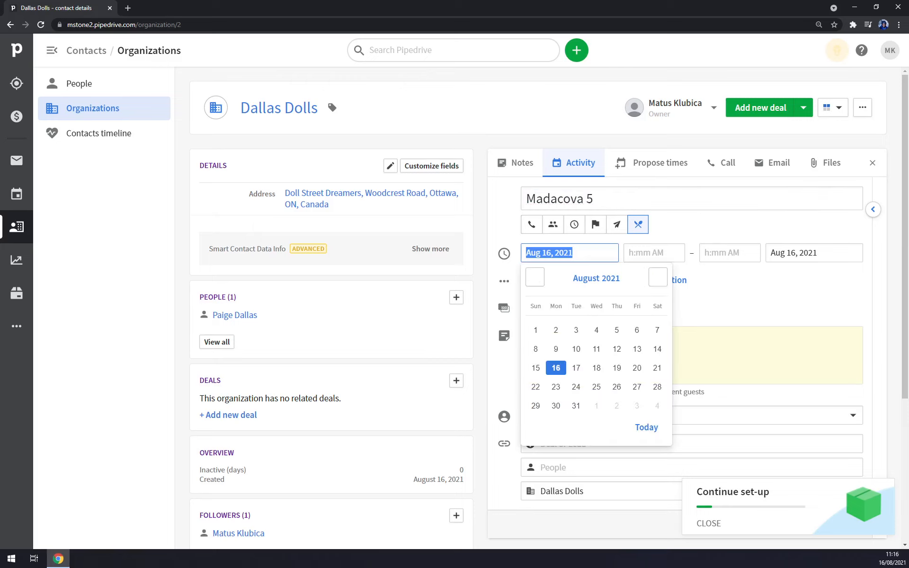
left_click(576, 369)
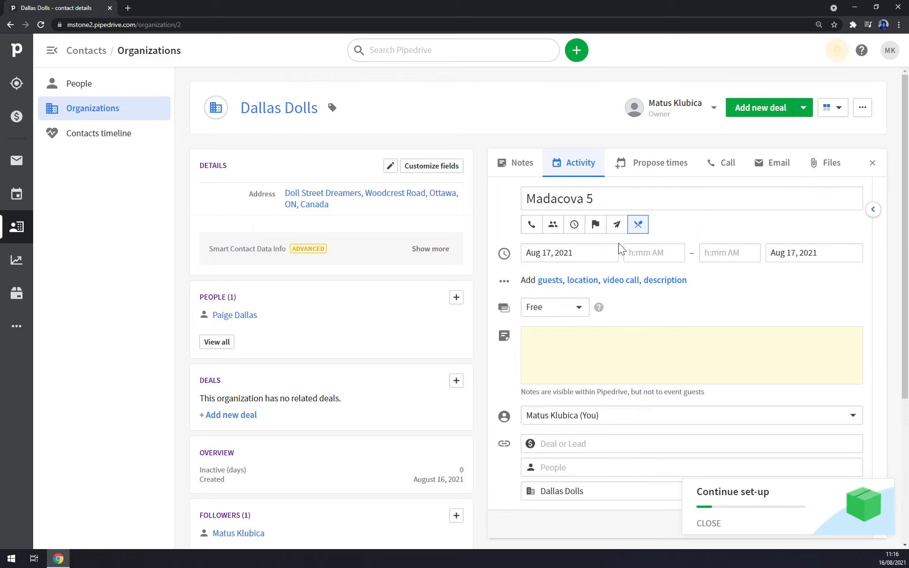
left_click(672, 254)
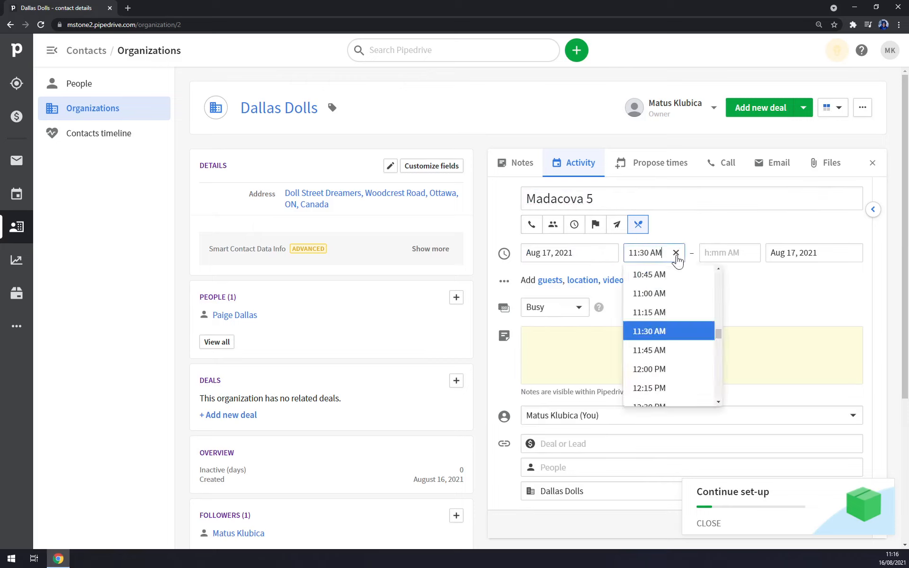
left_click(669, 392)
left_click(708, 261)
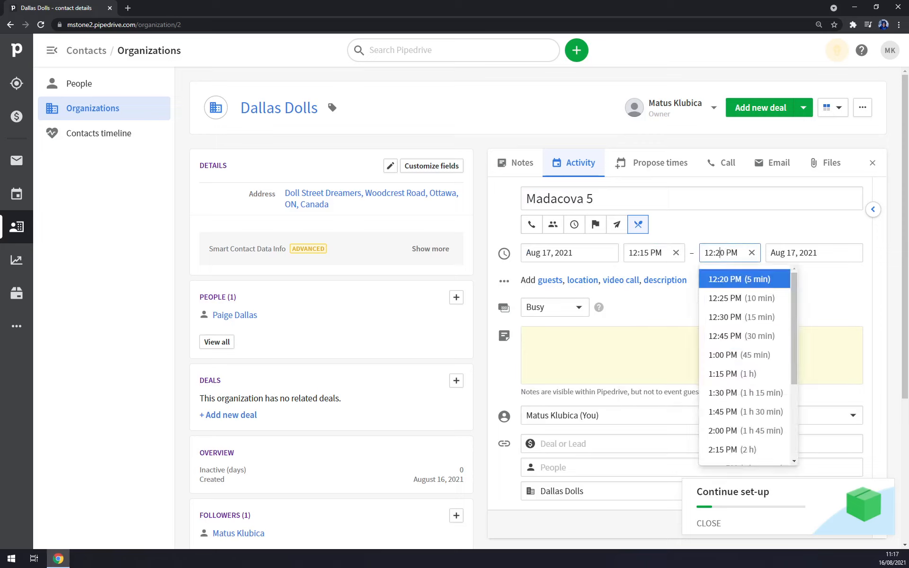
left_click(740, 395)
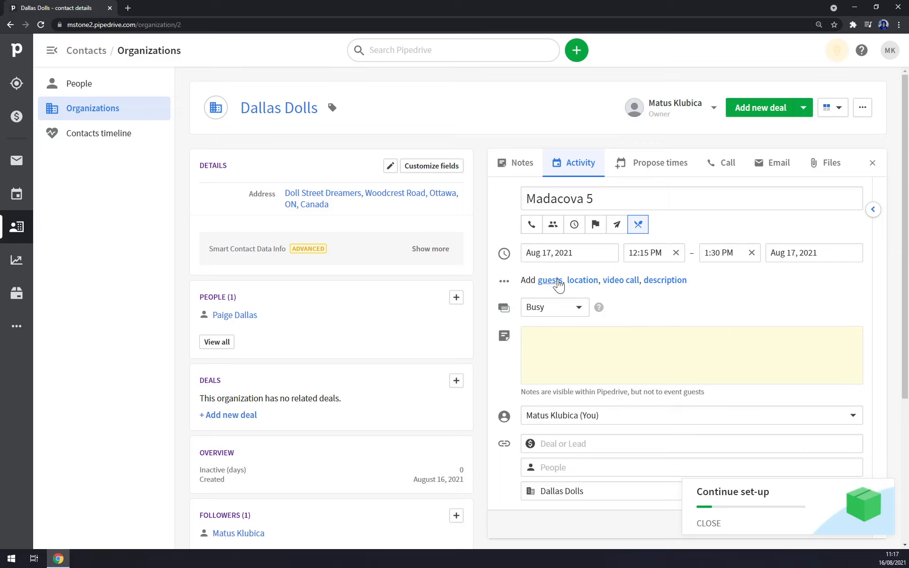
left_click(571, 312)
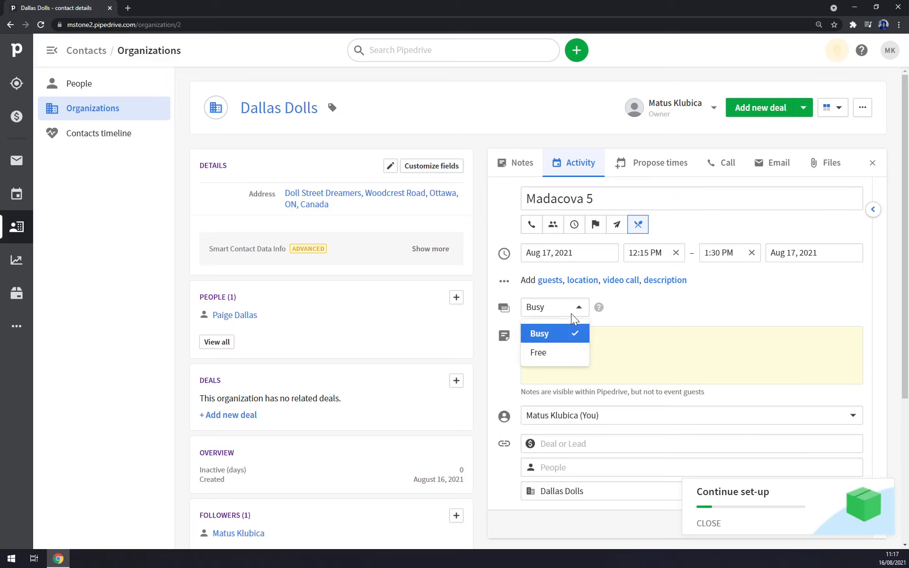
left_click(656, 309)
left_click(663, 341)
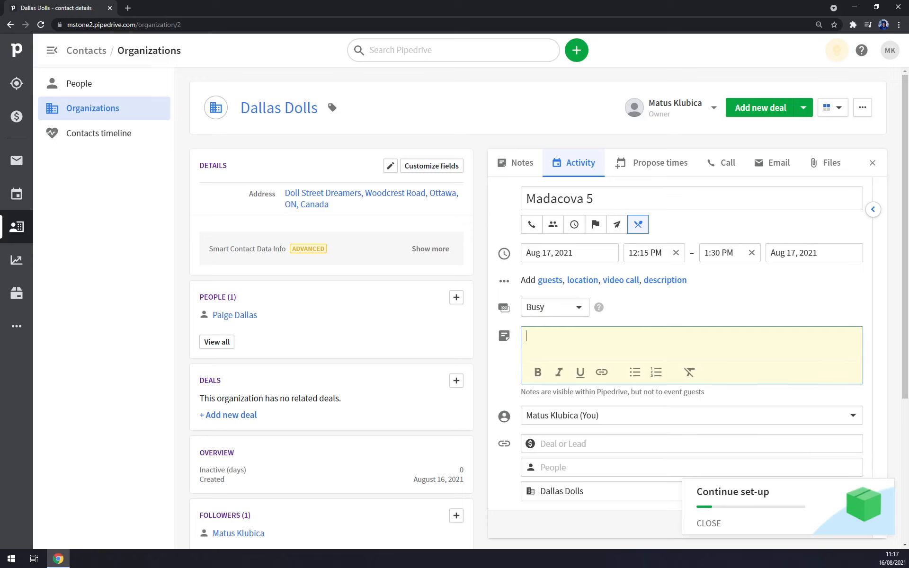
scroll(584, 342, "down", 5)
scroll(584, 342, "up", 1)
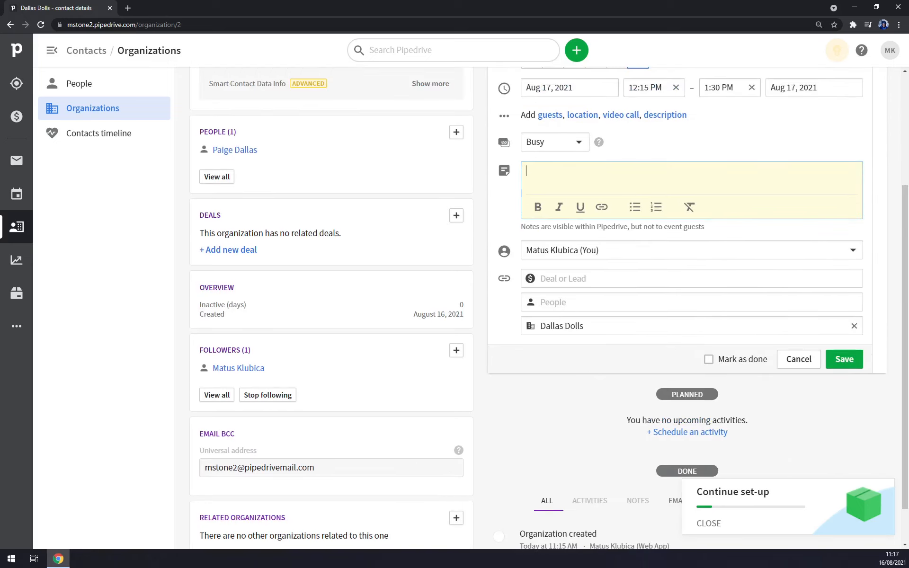
- Link the Dallas Dolls contact person to the lunch and save the activity
left_click(584, 278)
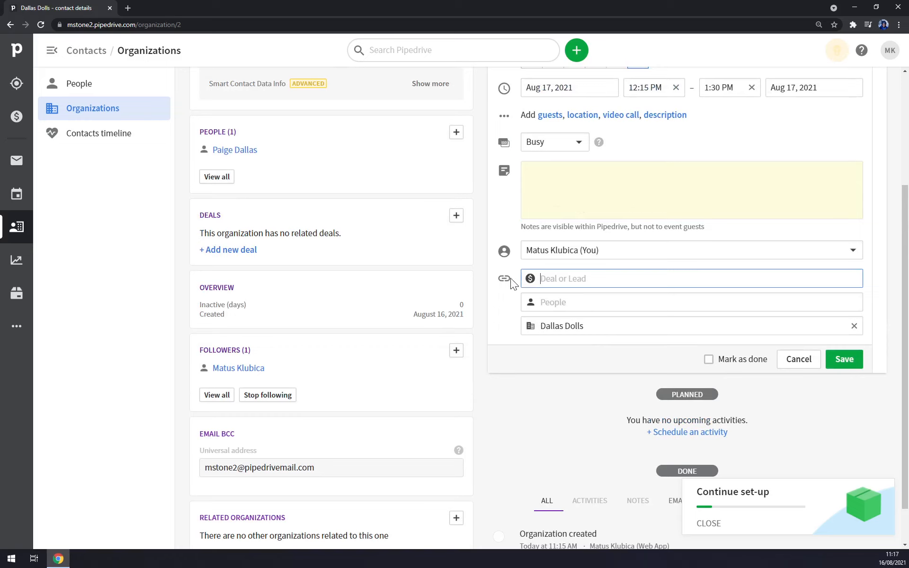
scroll(557, 411, "up", 4)
scroll(557, 411, "down", 3)
key("Tab")
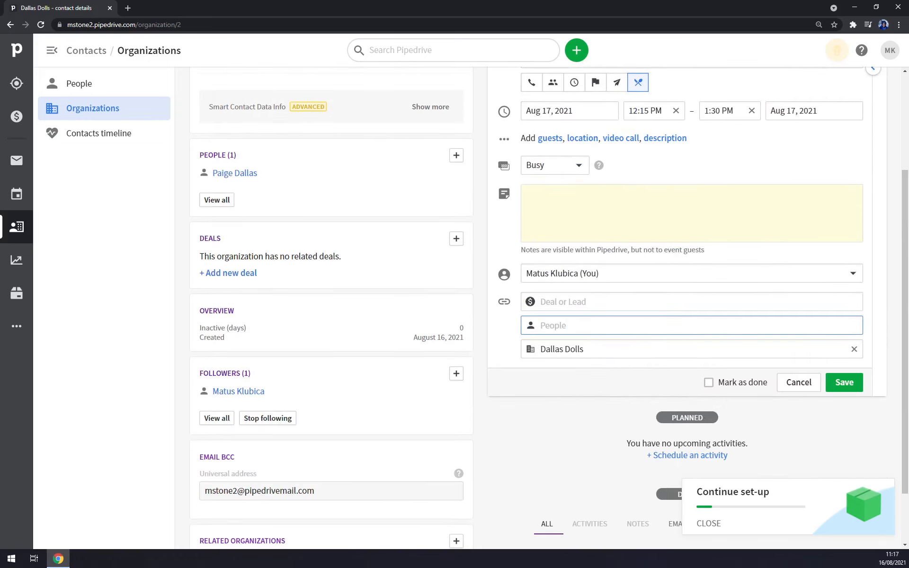
type("paige")
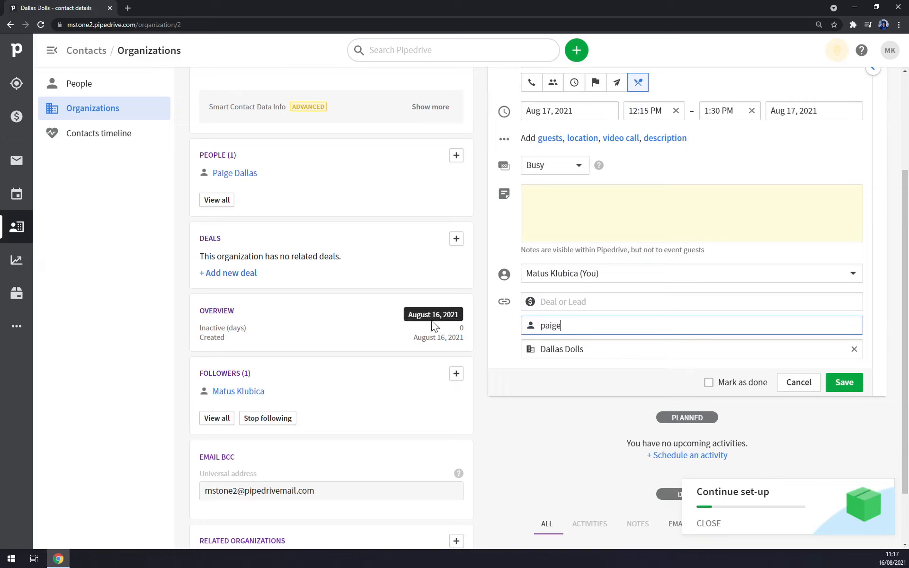
left_click(577, 363)
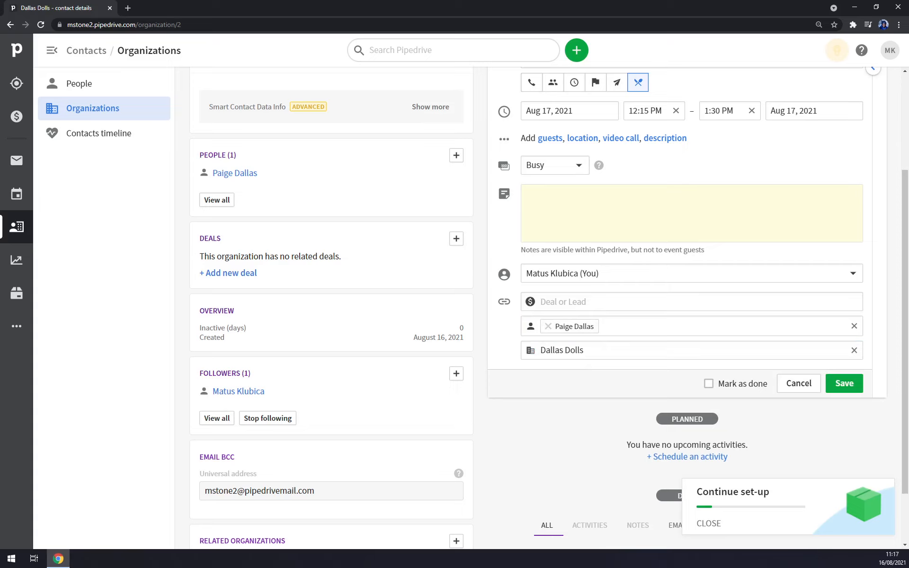
left_click(564, 301)
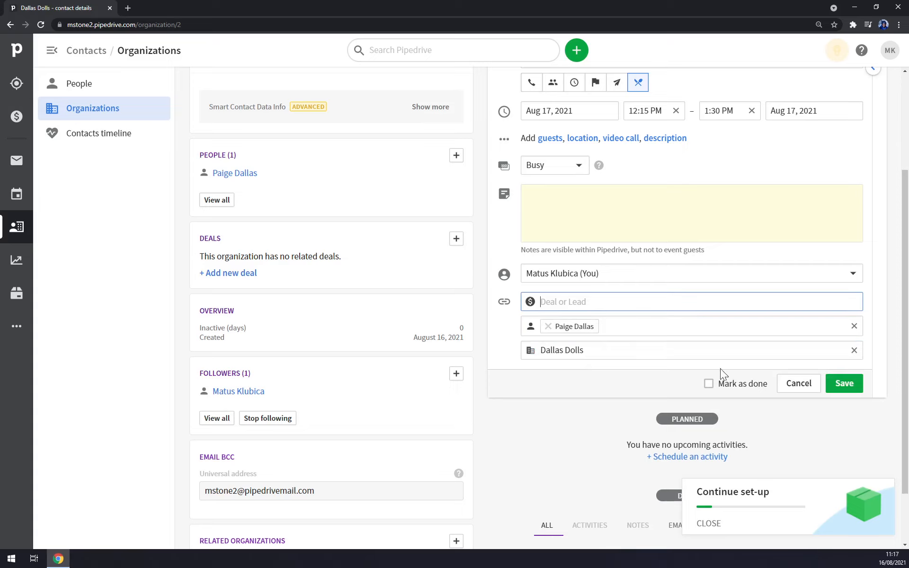
scroll(669, 380, "down", 2)
scroll(758, 389, "up", 2)
left_click(841, 404)
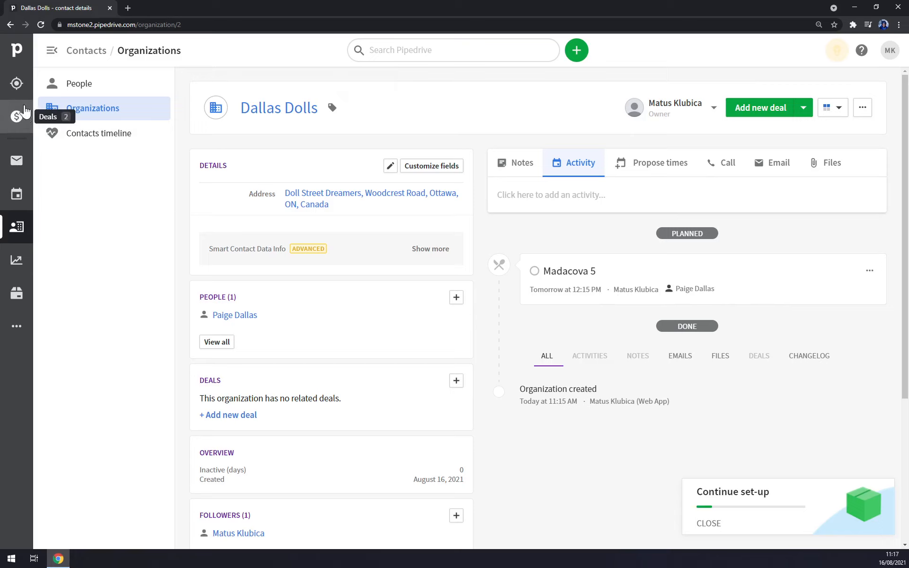
- In the Leads Inbox, choose Add lead from the add options to get a blank lead form
left_click(16, 83)
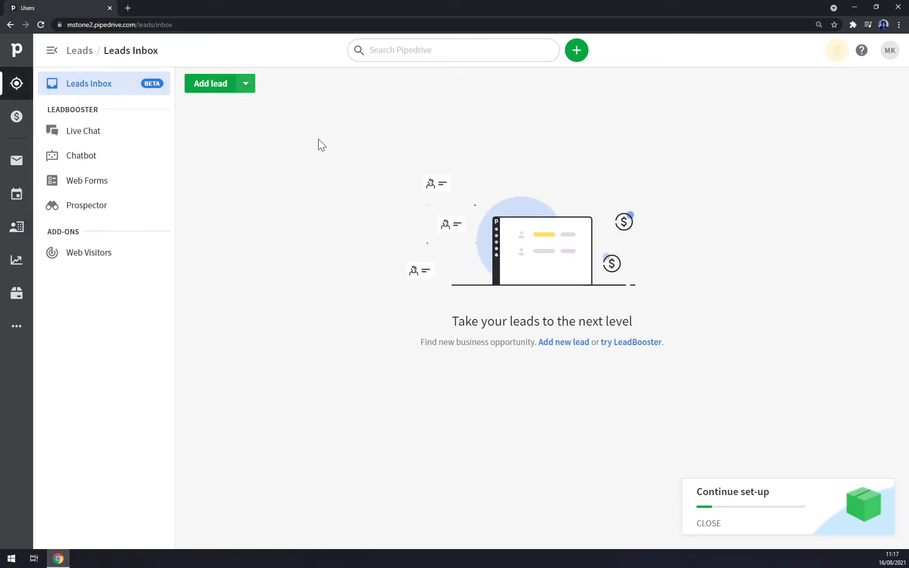
left_click(246, 91)
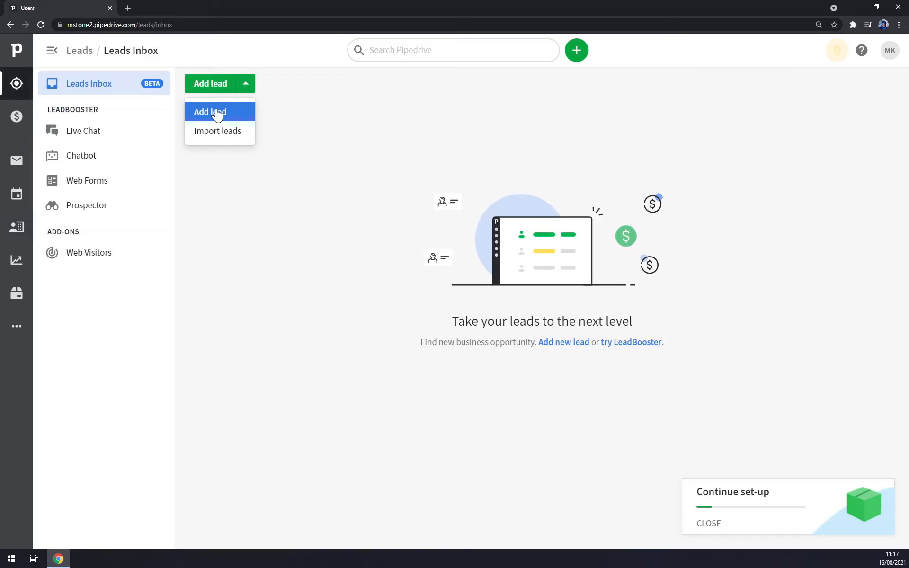
left_click(27, 227)
left_click(159, 112)
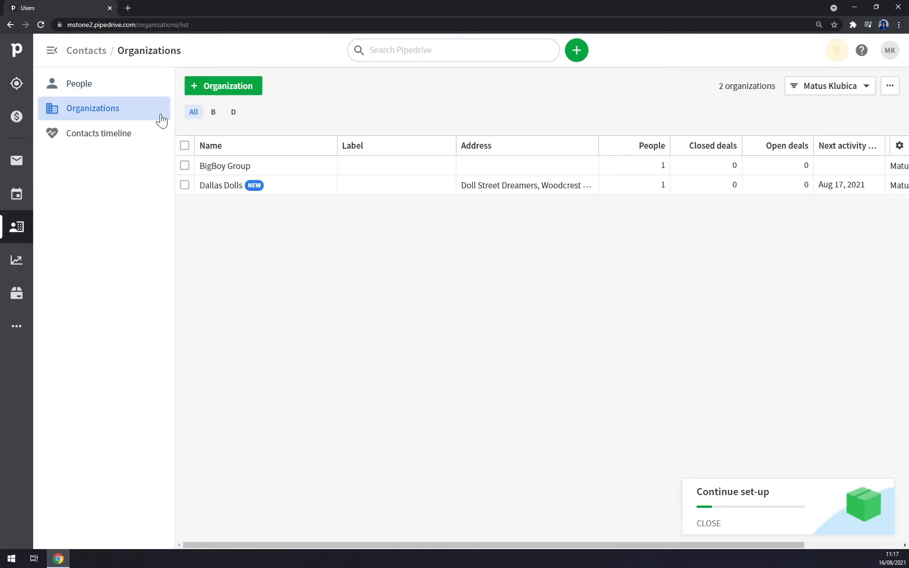
left_click(106, 91)
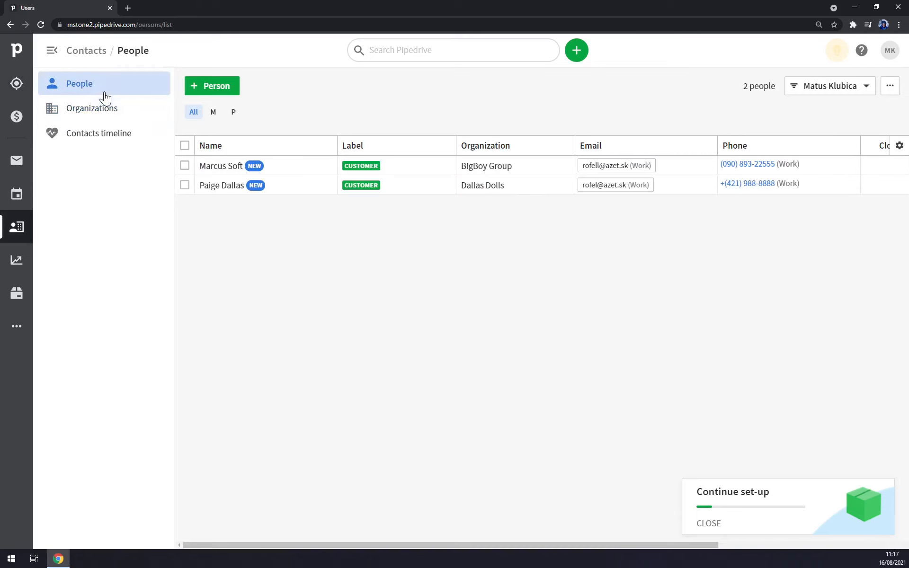
left_click(16, 82)
left_click(245, 86)
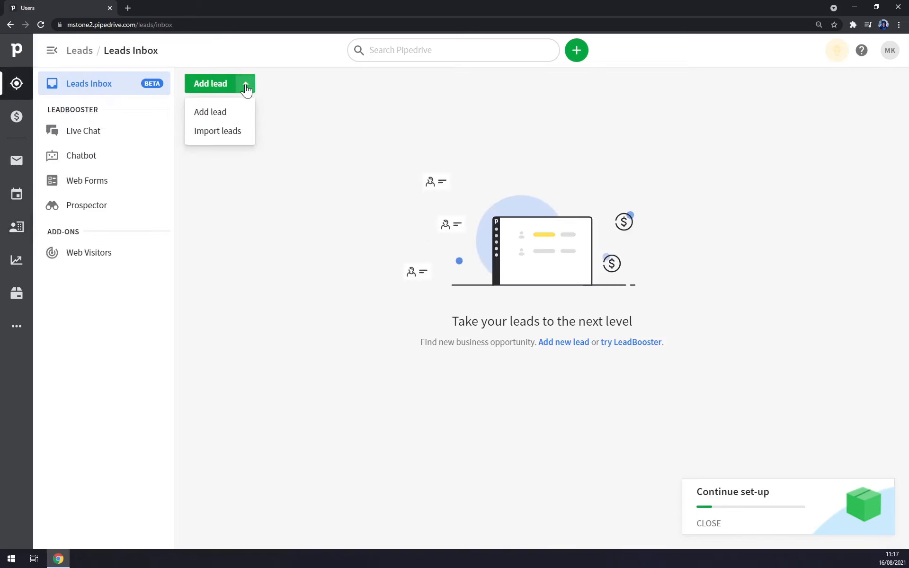
left_click(213, 115)
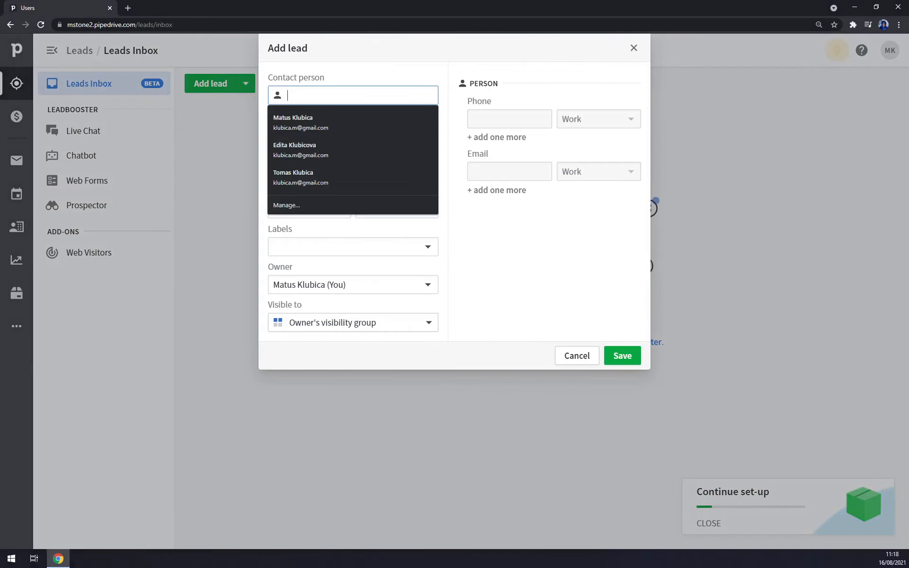
- Save a Hot-labelled lead worth 50000 EUR for the Dallas Dolls contact person and organization
type("Paige")
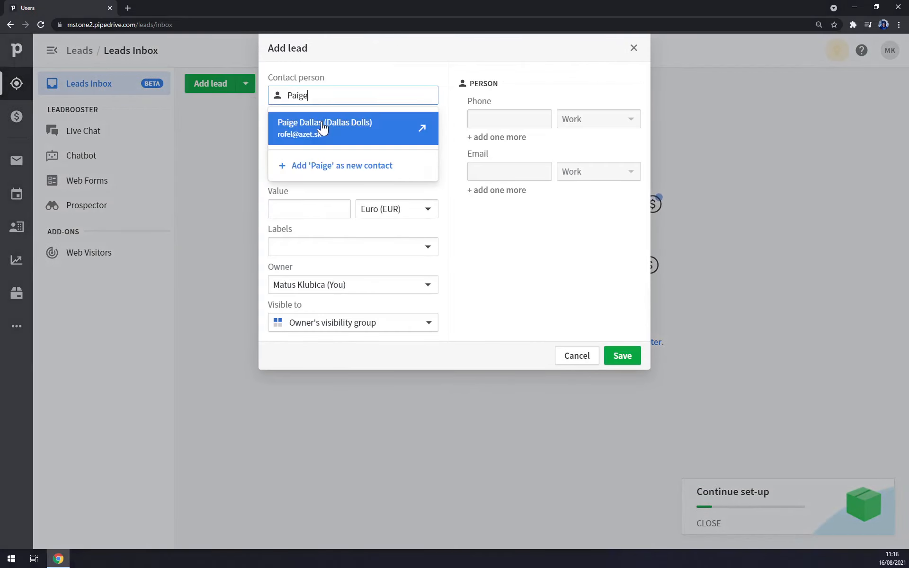
left_click(323, 124)
left_click(352, 133)
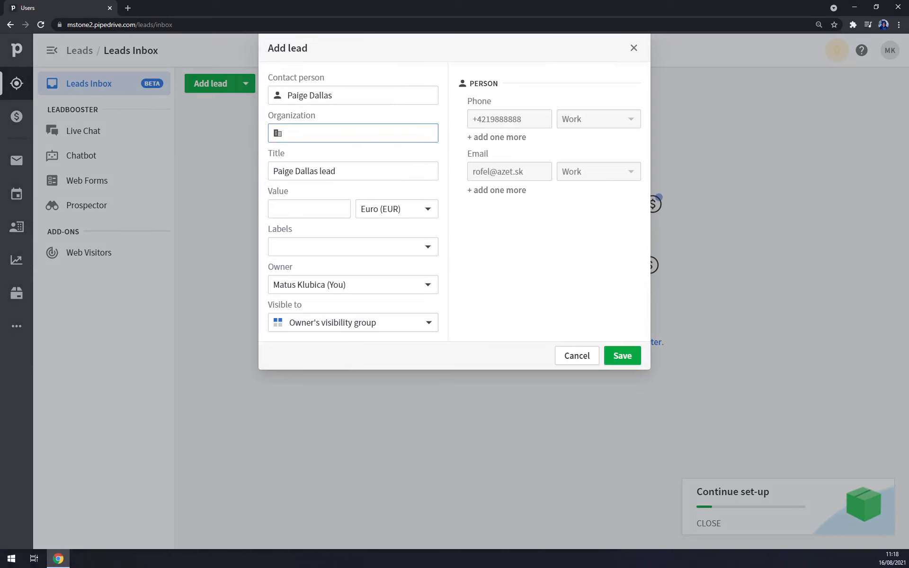
type("Dallas DOll")
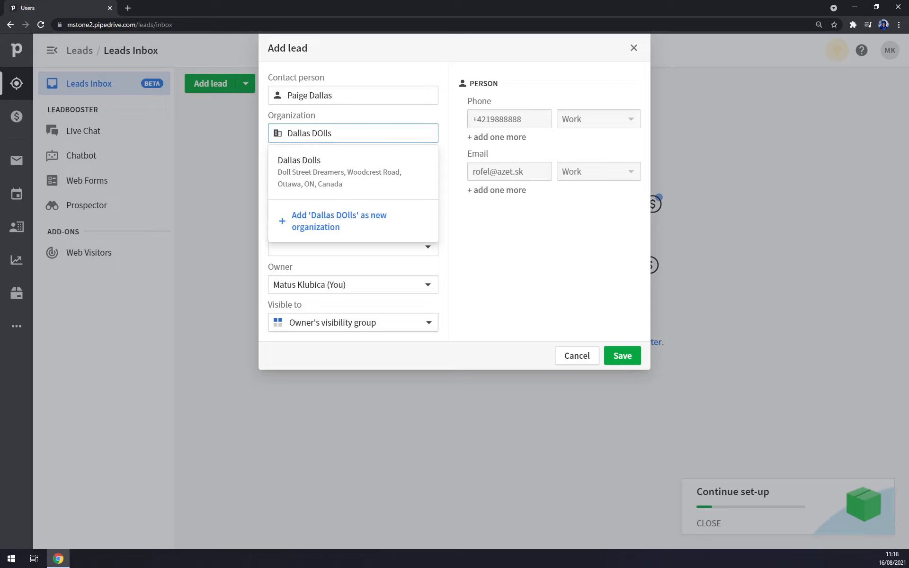
type("s")
left_click(322, 184)
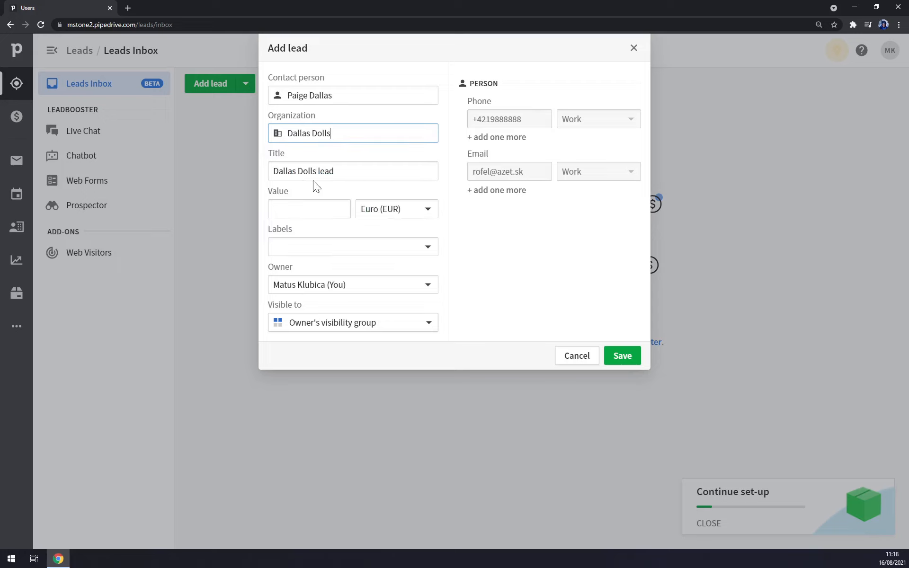
left_click(294, 209)
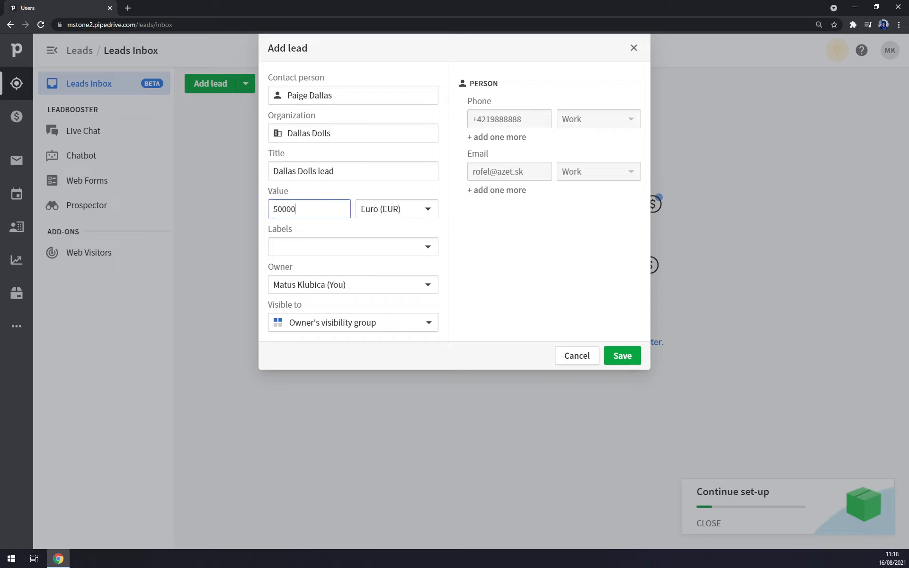
left_click(396, 251)
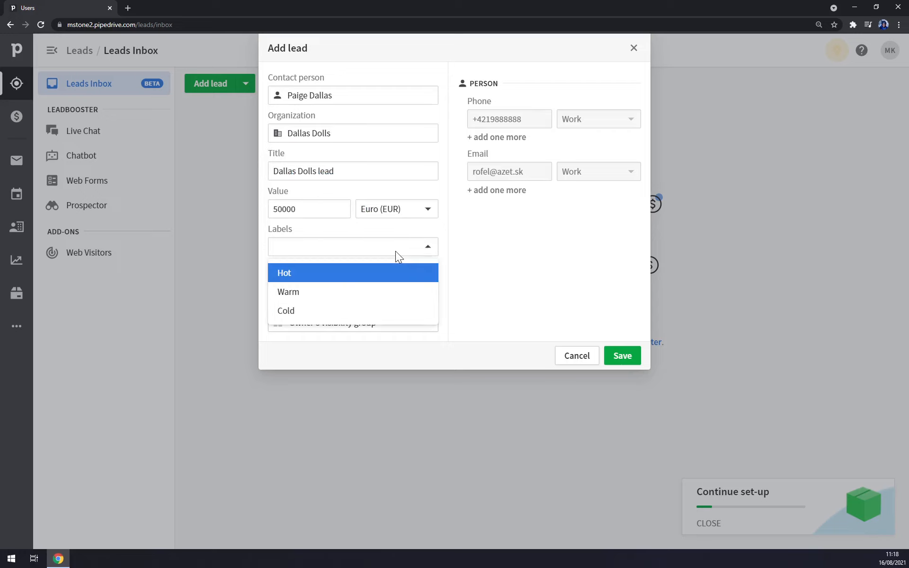
left_click(283, 275)
left_click(483, 284)
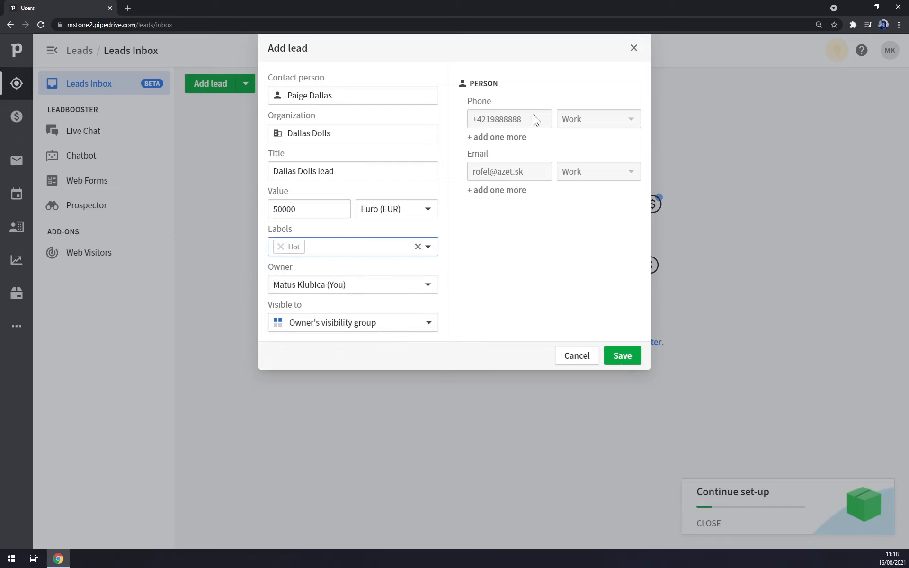
left_click(620, 364)
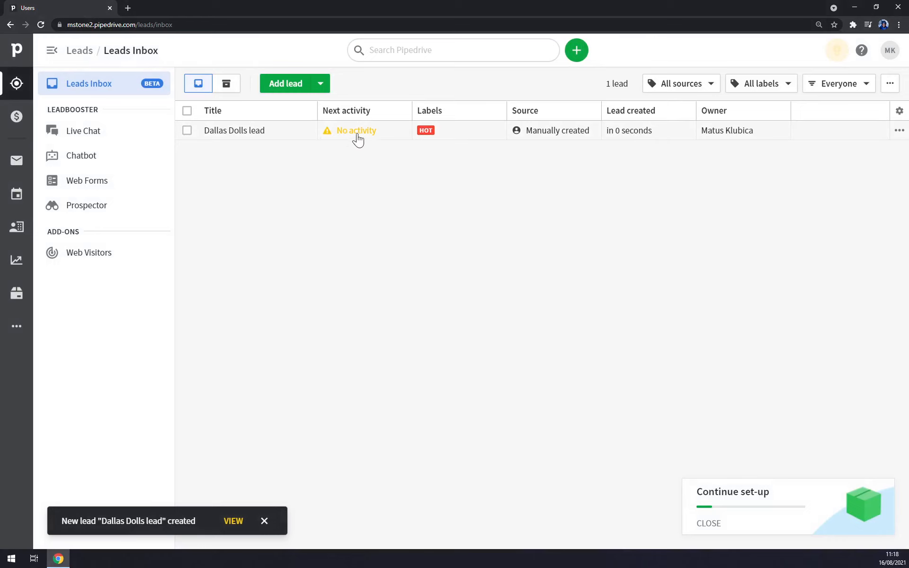
- Open the Dallas Dolls contact person's details page from the People list
left_click(10, 226)
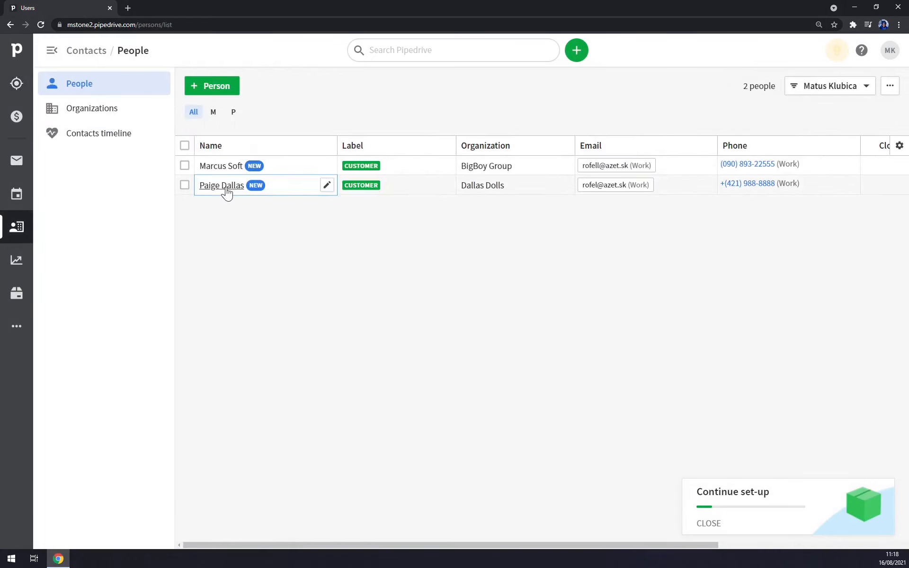
left_click(227, 187)
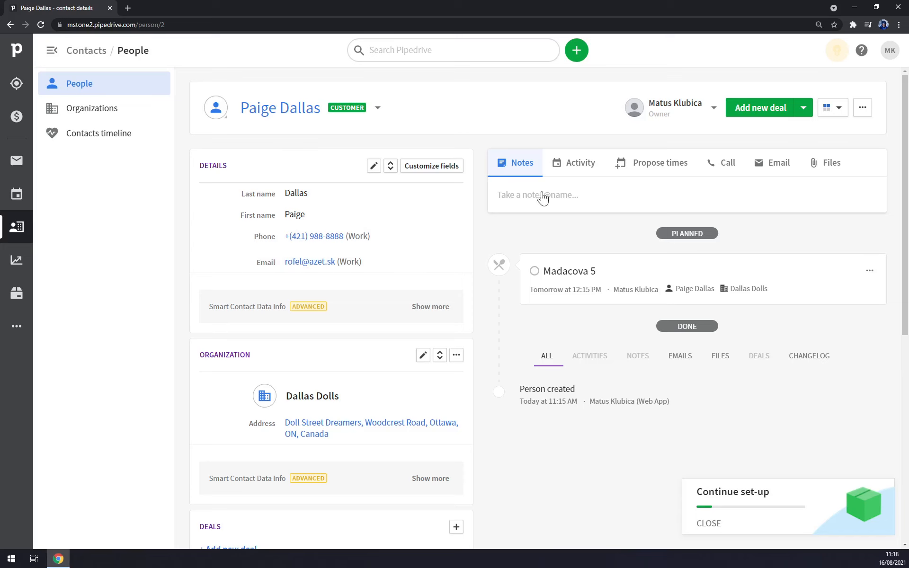
left_click(576, 166)
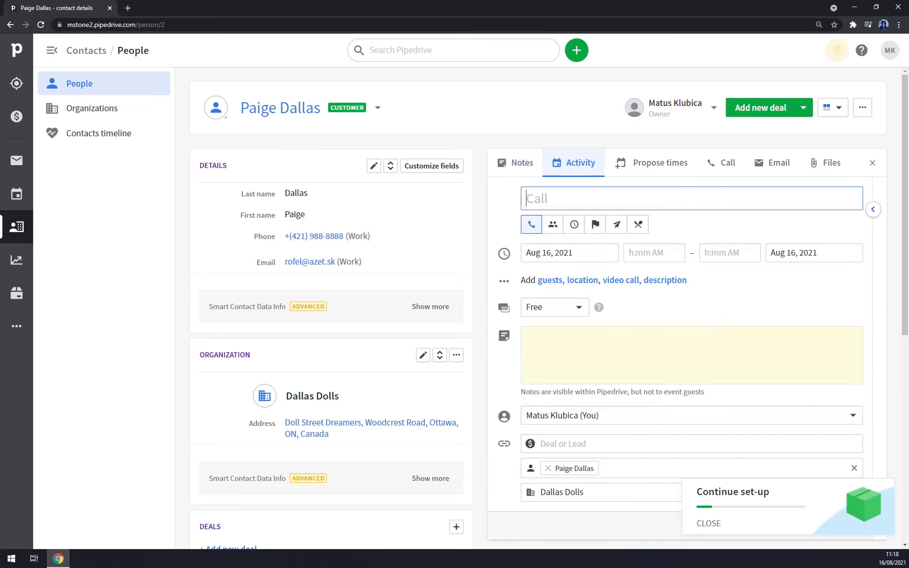
scroll(587, 243, "down", 4)
scroll(566, 309, "down", 2)
scroll(566, 308, "up", 2)
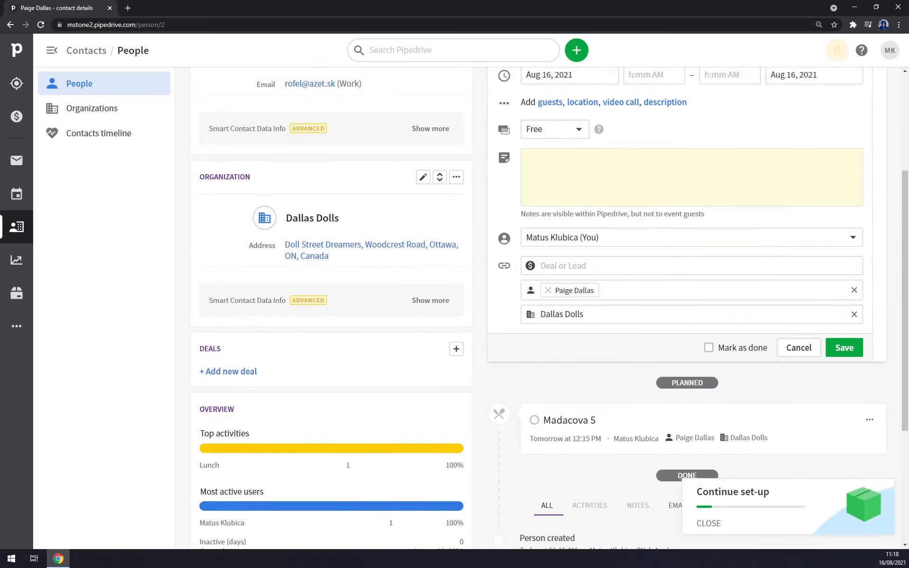
scroll(566, 309, "up", 5)
left_click(519, 162)
scroll(290, 294, "down", 2)
scroll(313, 185, "up", 2)
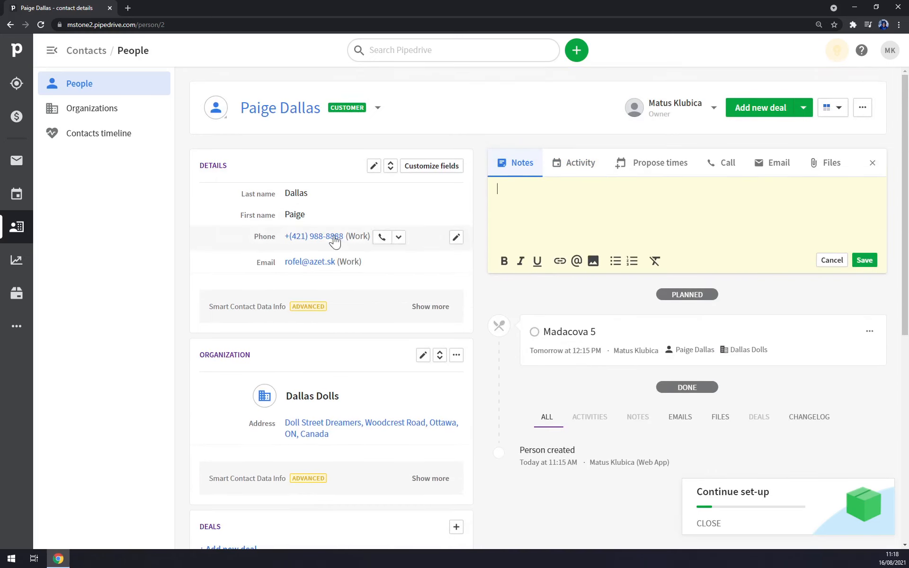
left_click(100, 85)
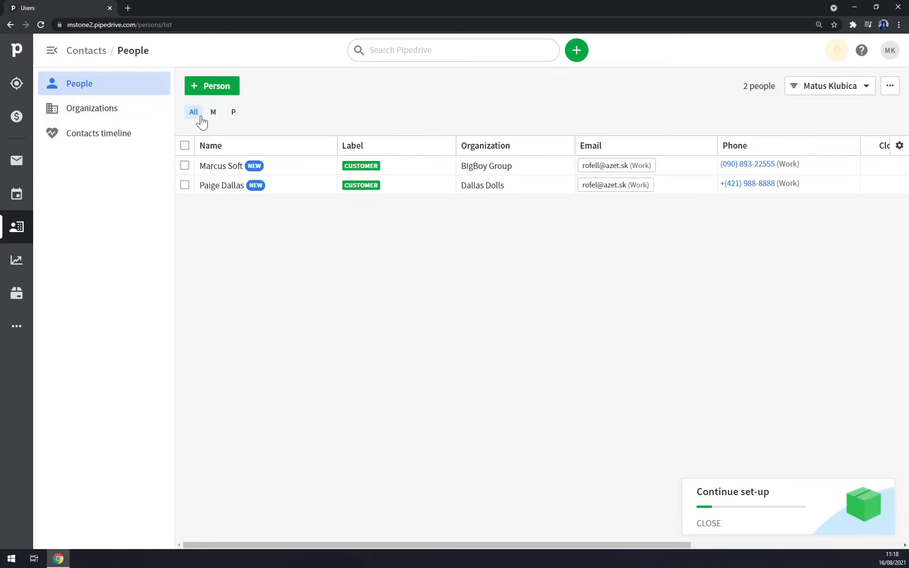
left_click(216, 186)
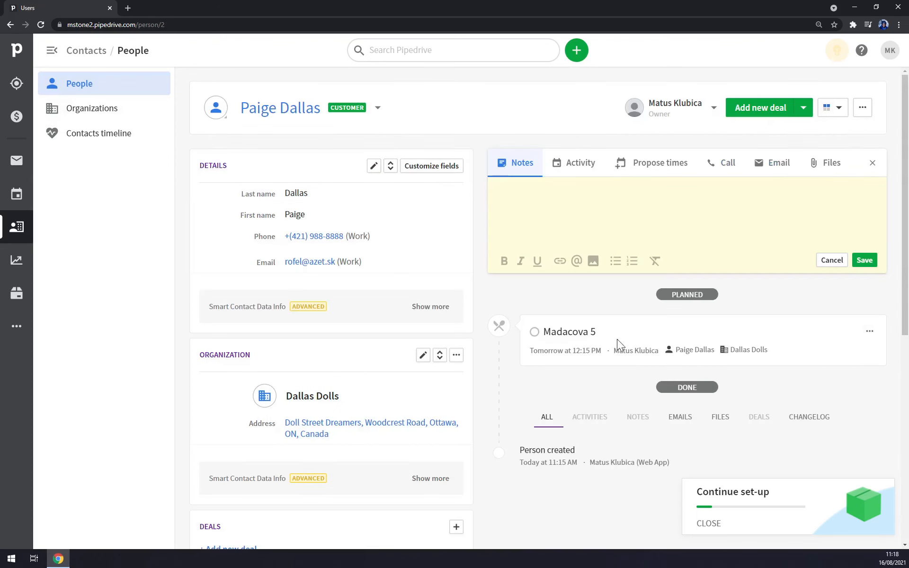
left_click(873, 331)
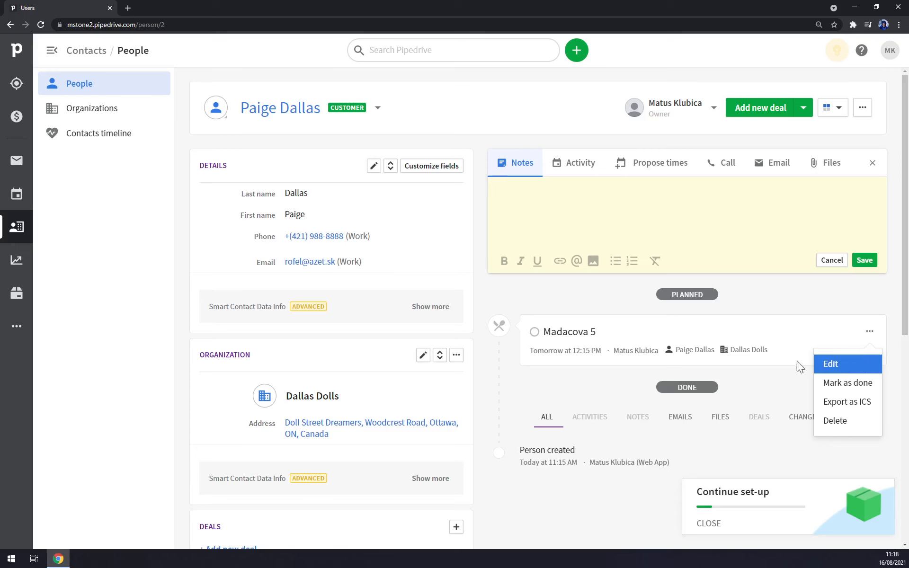
left_click(591, 333)
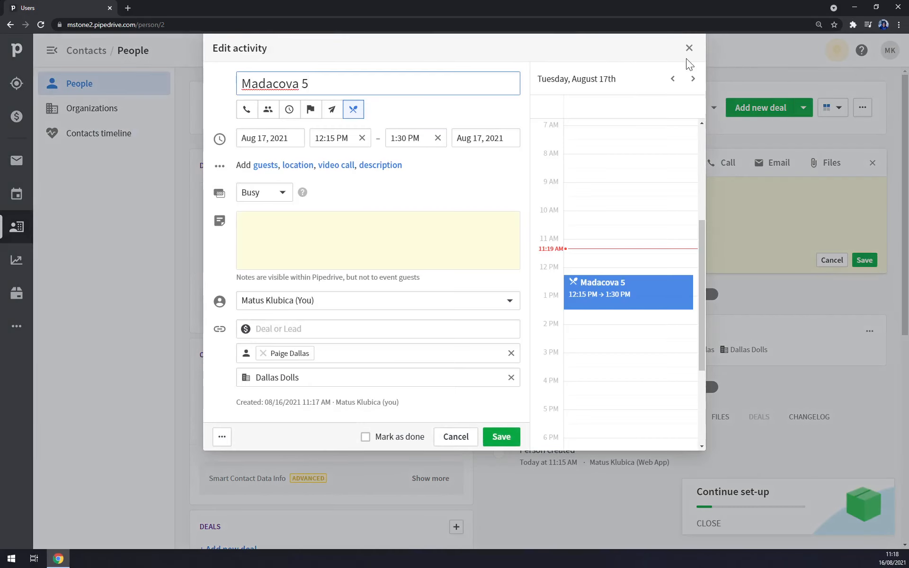
left_click(690, 50)
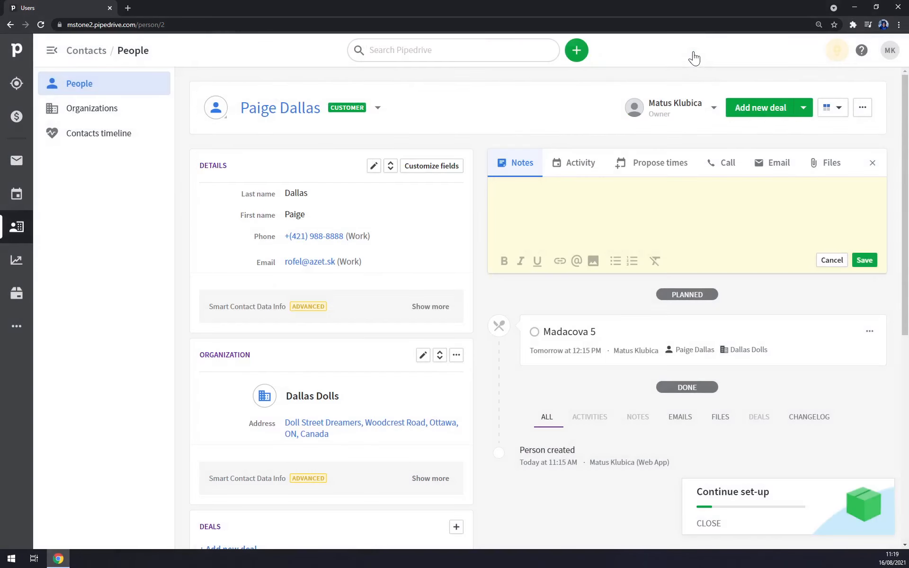
left_click(871, 332)
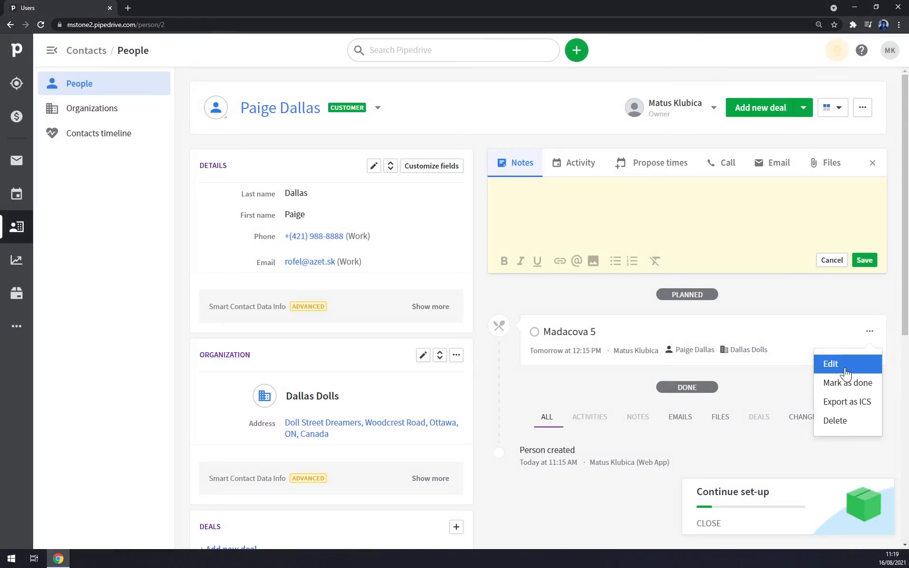
left_click(845, 369)
- Link the activity to the Dallas Dolls lead and save it
left_click(258, 329)
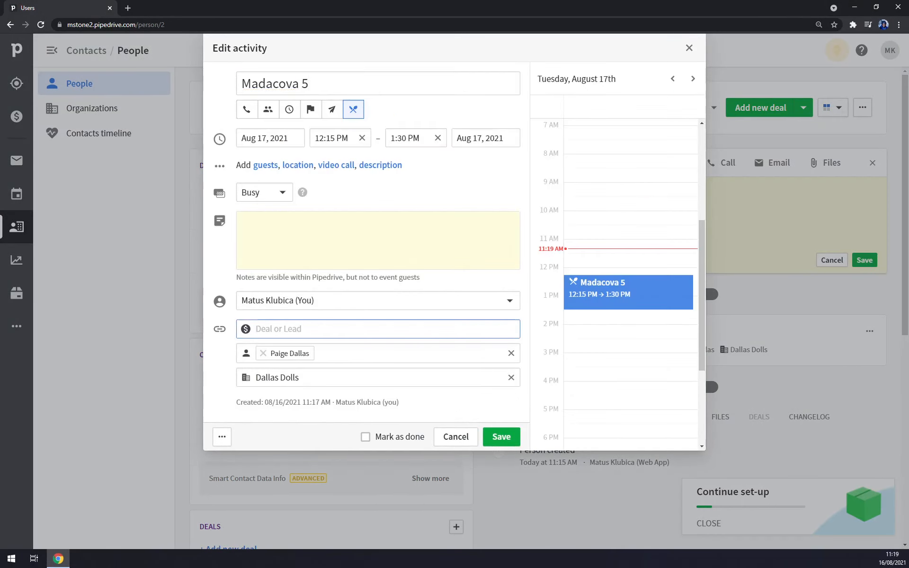
type("pai")
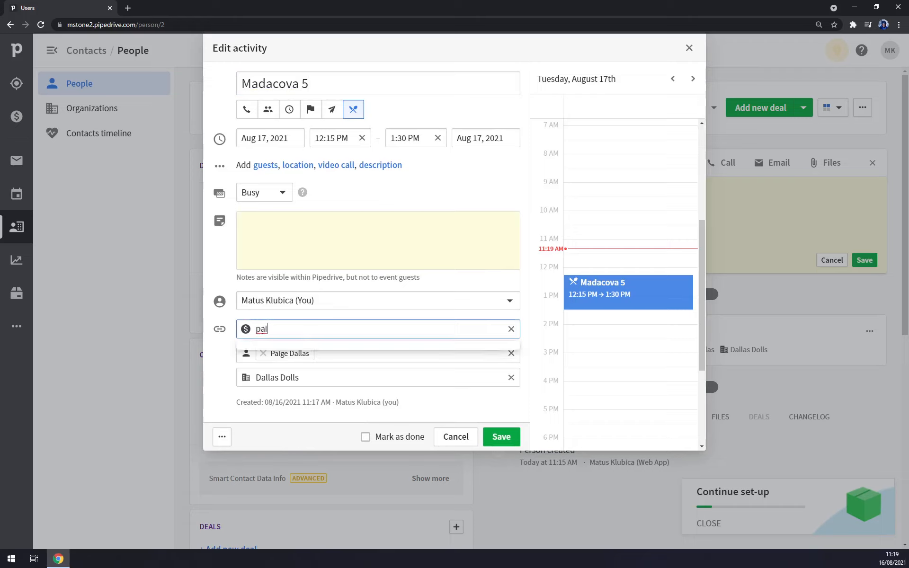
key("BackSpace")
key("BackSpace")
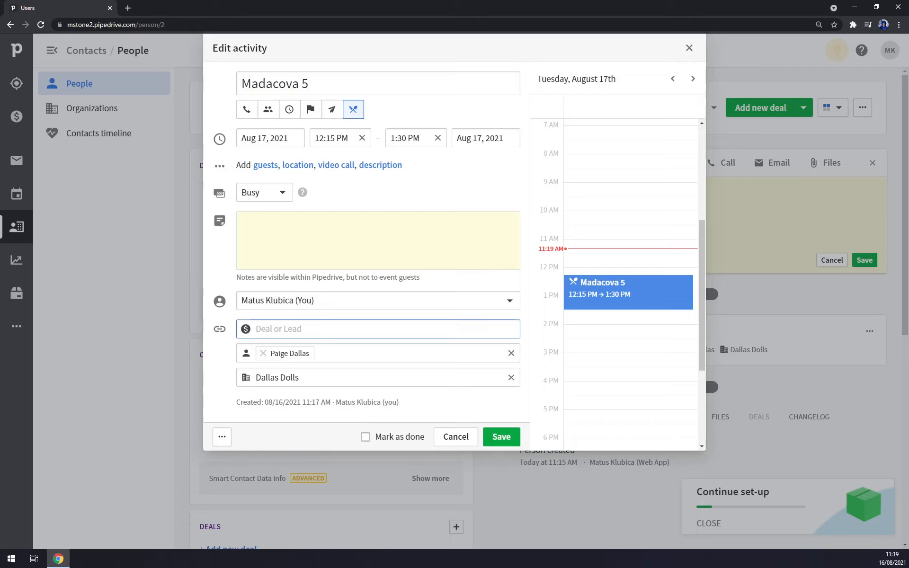
type("Paige")
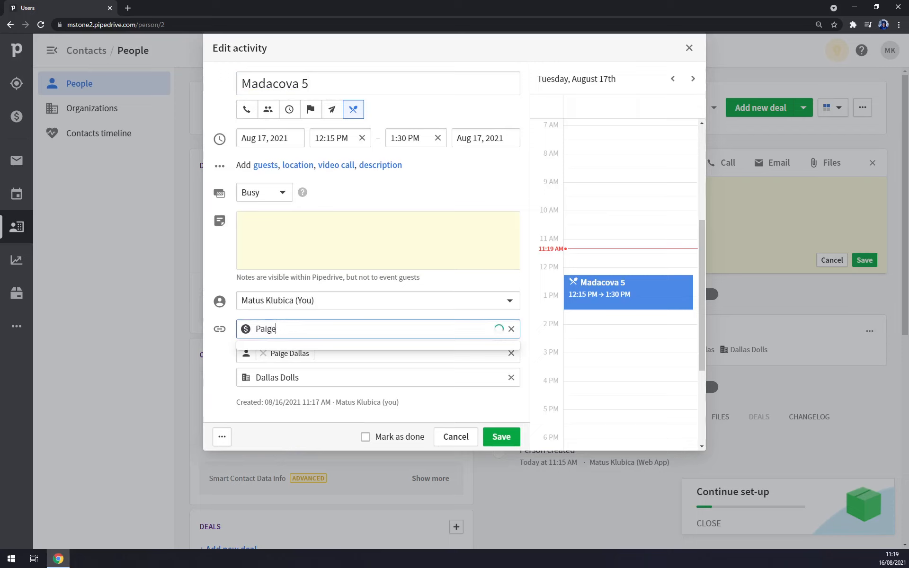
type("i")
key("BackSpace")
key("BackSpace")
key("BackSpace")
type("dalla")
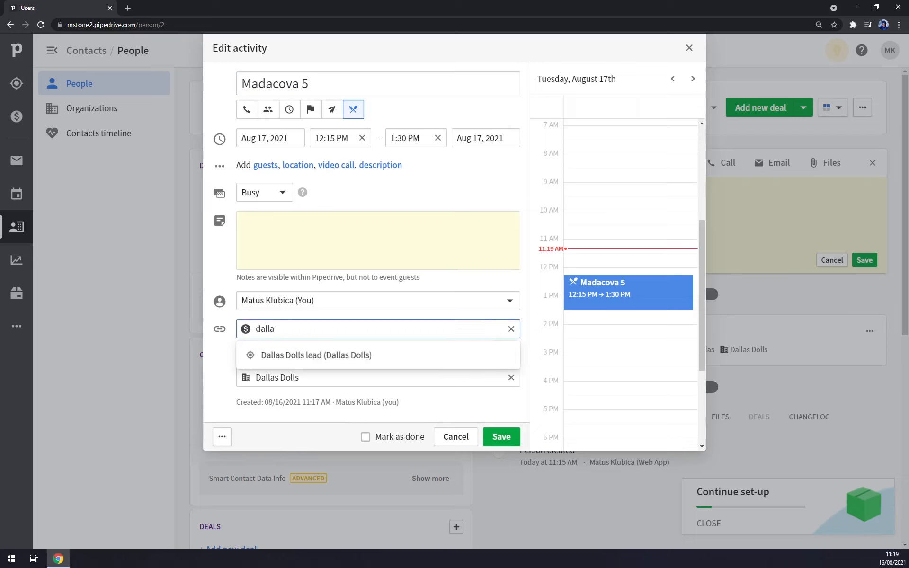
left_click(334, 364)
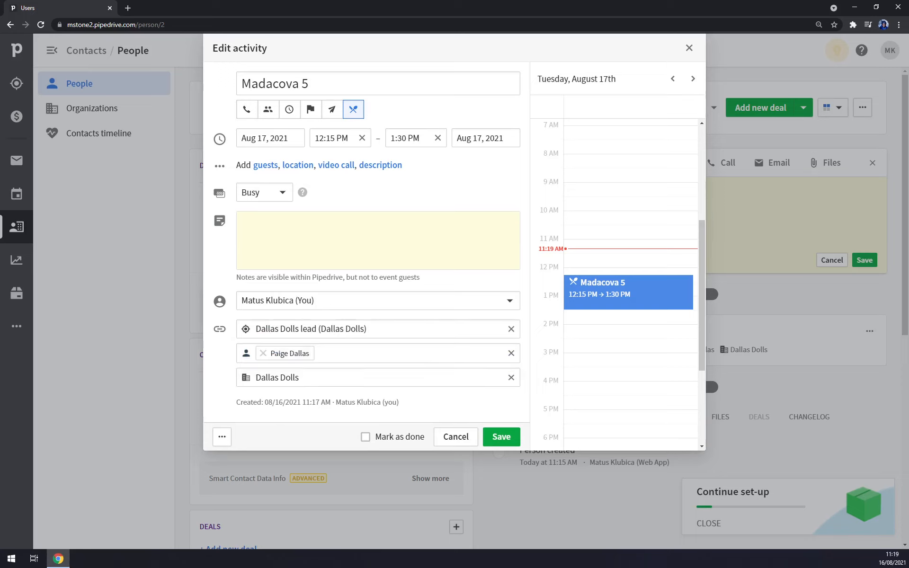
left_click(498, 440)
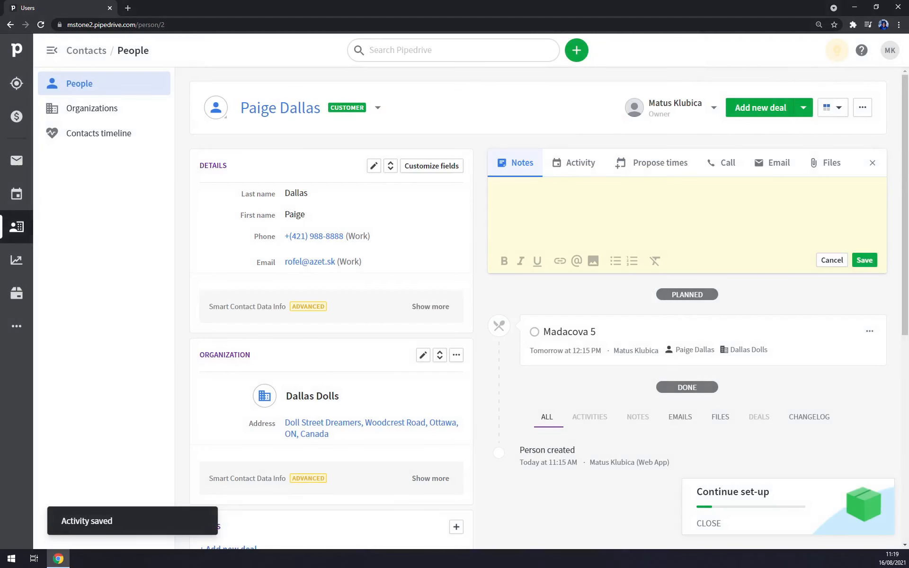
- Look through the Propose times, Call and Files tabs without attaching a file, then go to the Leads Inbox
left_click(590, 164)
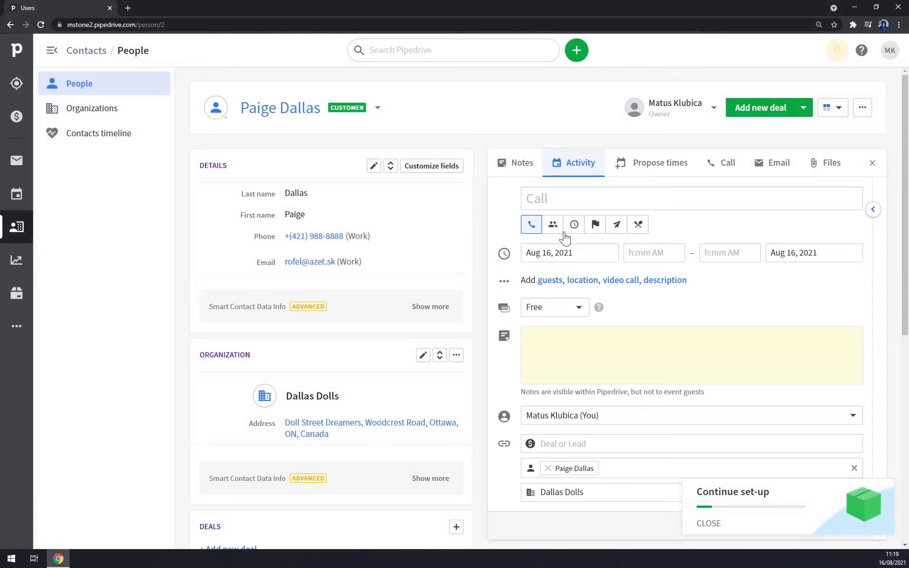
left_click(643, 167)
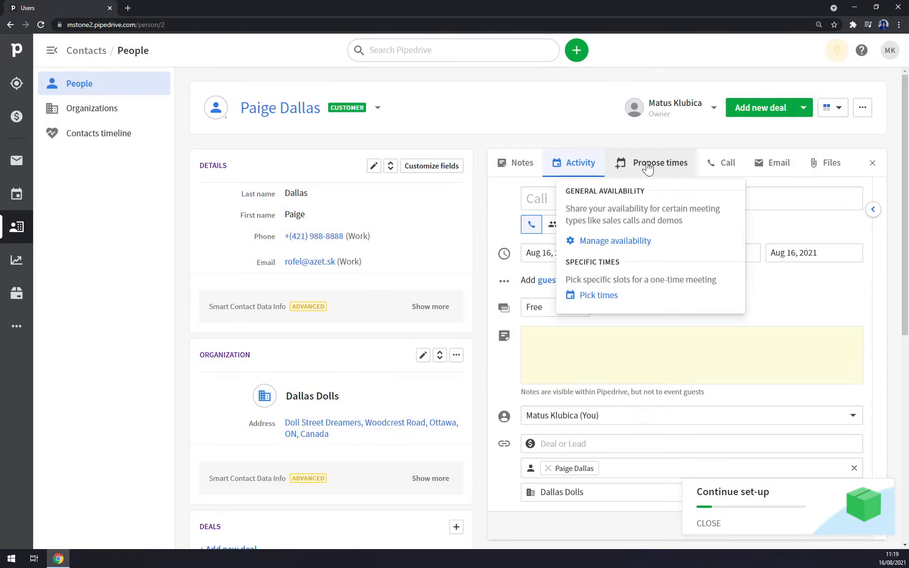
left_click(725, 166)
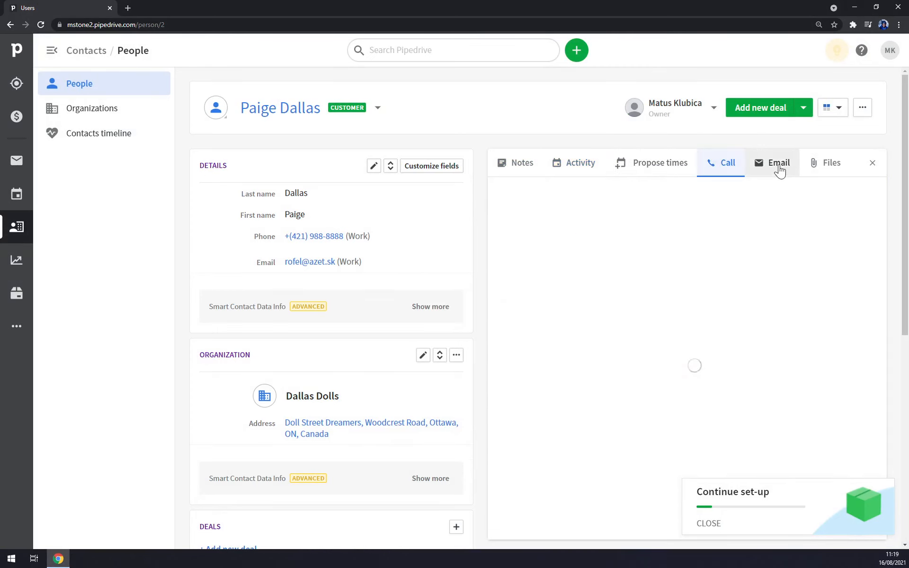
left_click(845, 169)
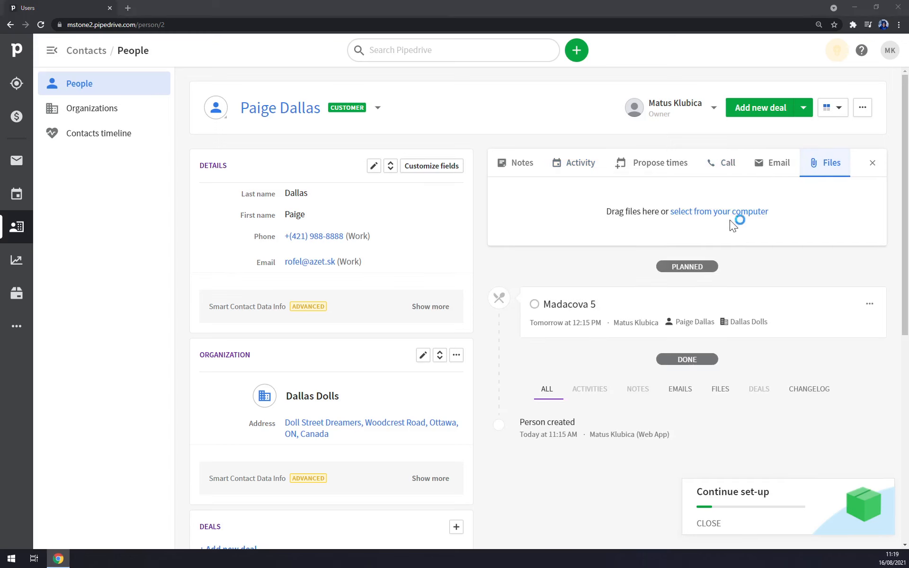
left_click(737, 213)
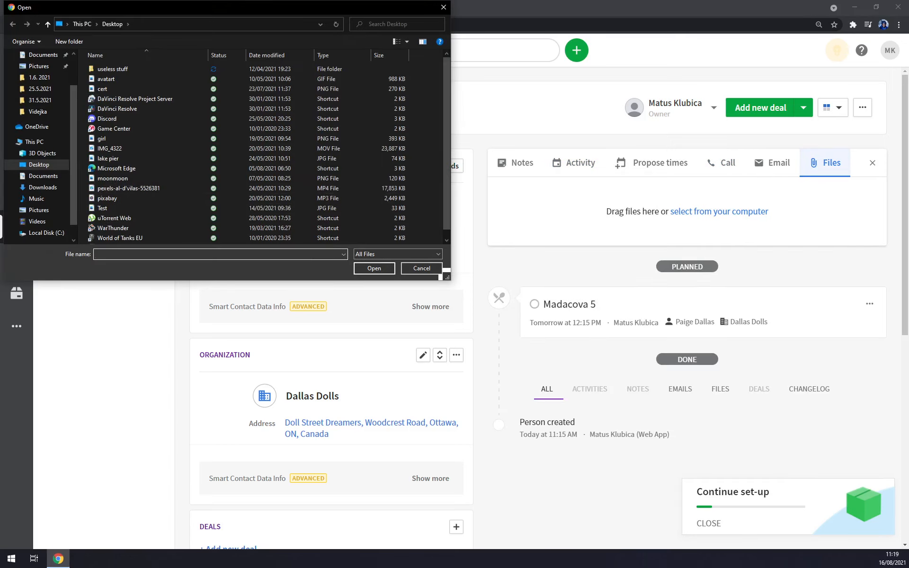
left_click(447, 8)
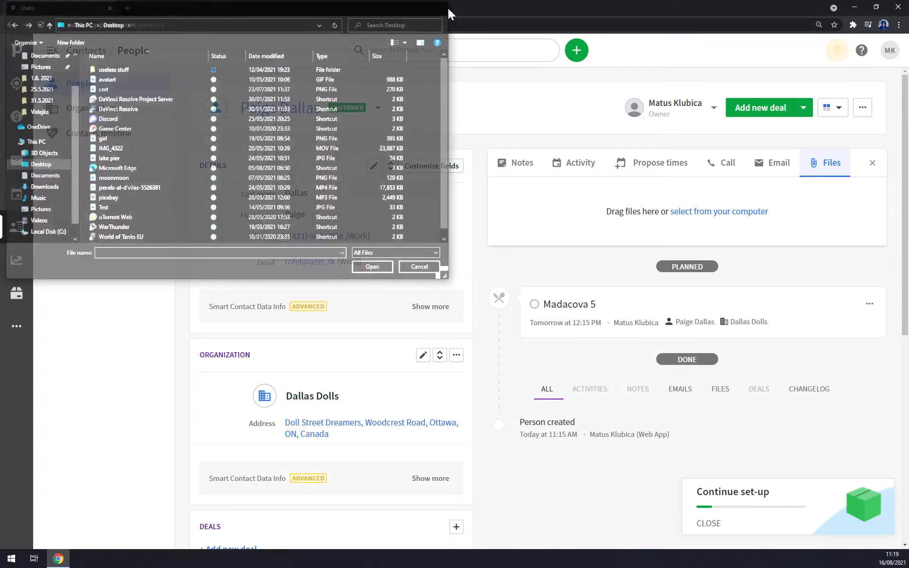
left_click(22, 89)
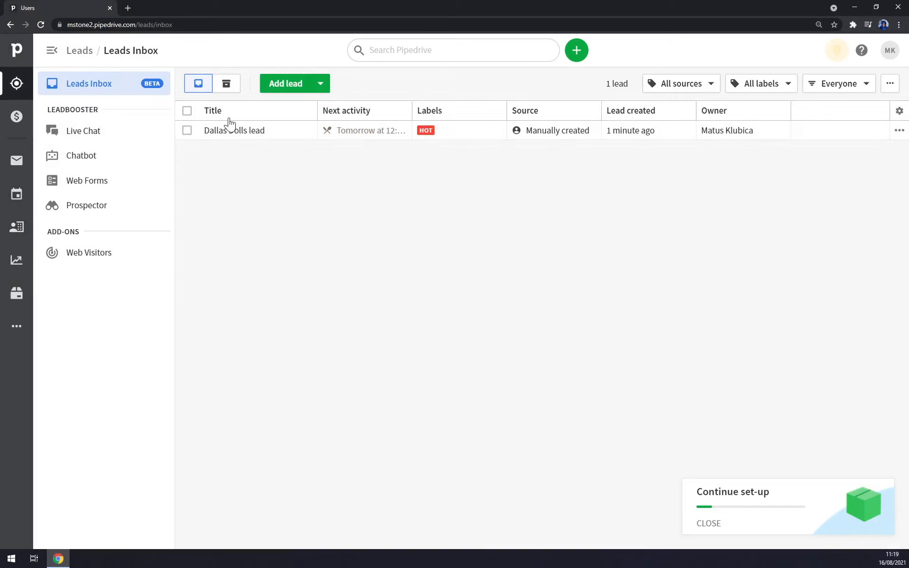
left_click(369, 136)
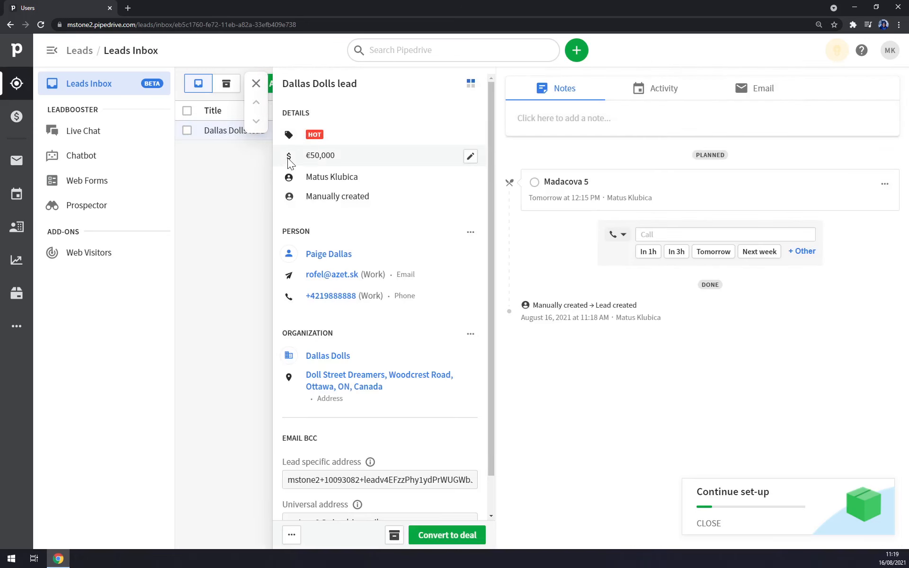
left_click_drag(358, 84, 294, 86)
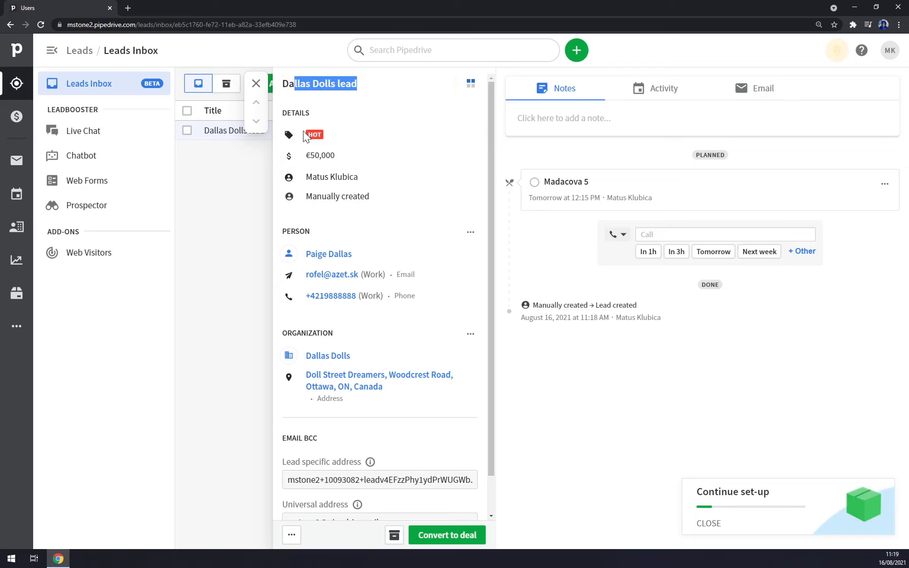
left_click_drag(306, 156, 350, 163)
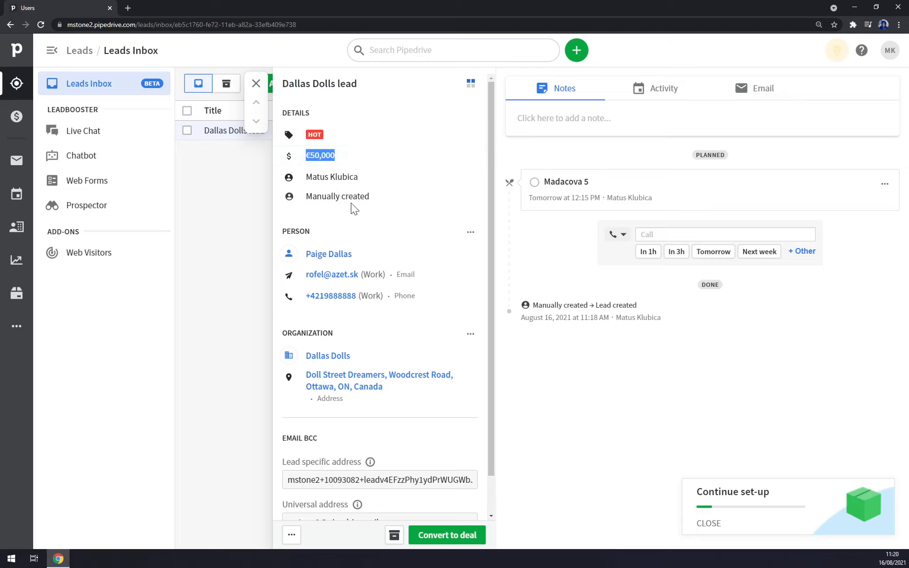
scroll(325, 436, "down", 1)
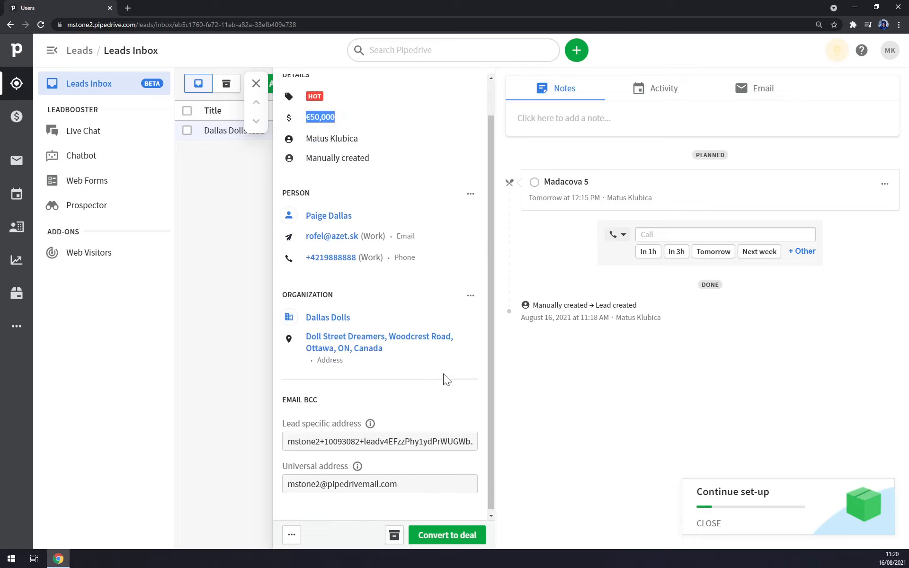
scroll(443, 377, "up", 1)
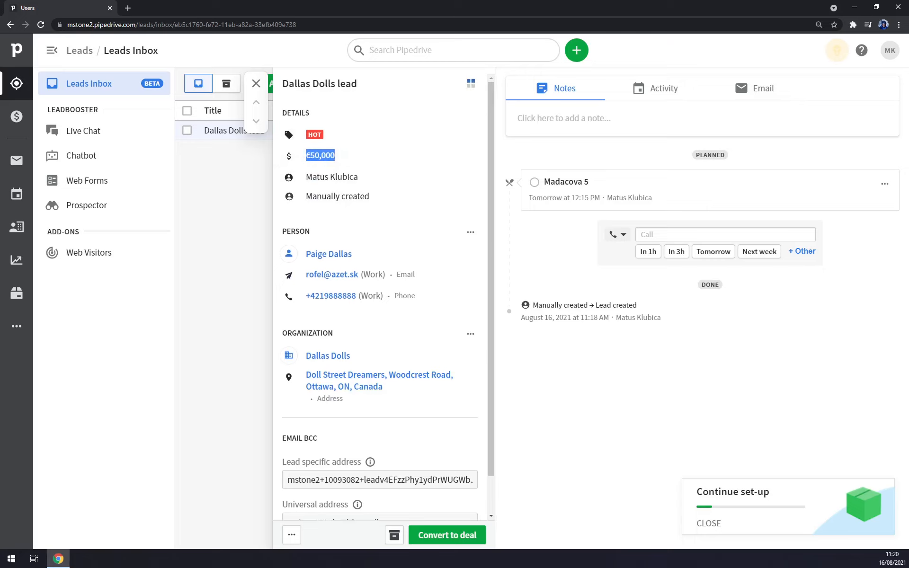
left_click(207, 173)
left_click(256, 84)
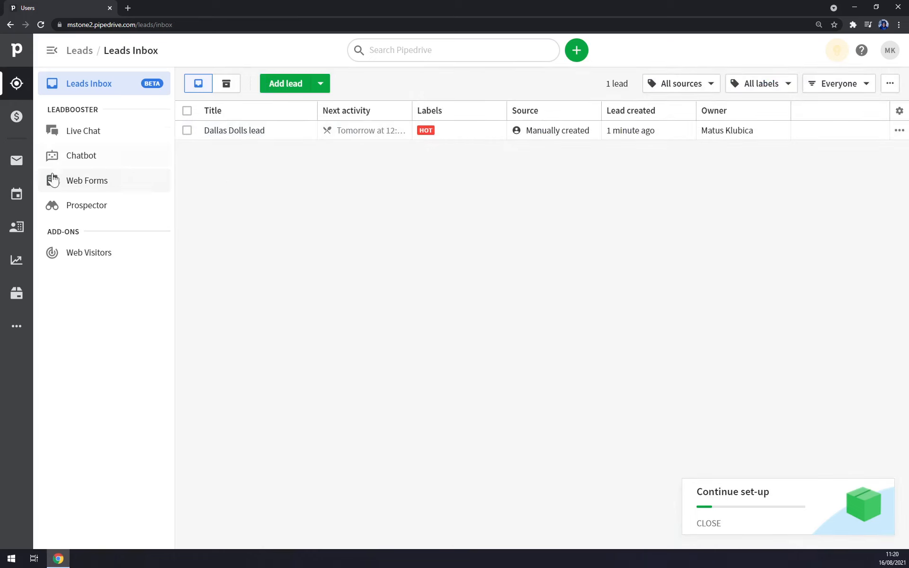
- Create a €50,000 deal linked to the existing Dallas Dolls contact
left_click(26, 117)
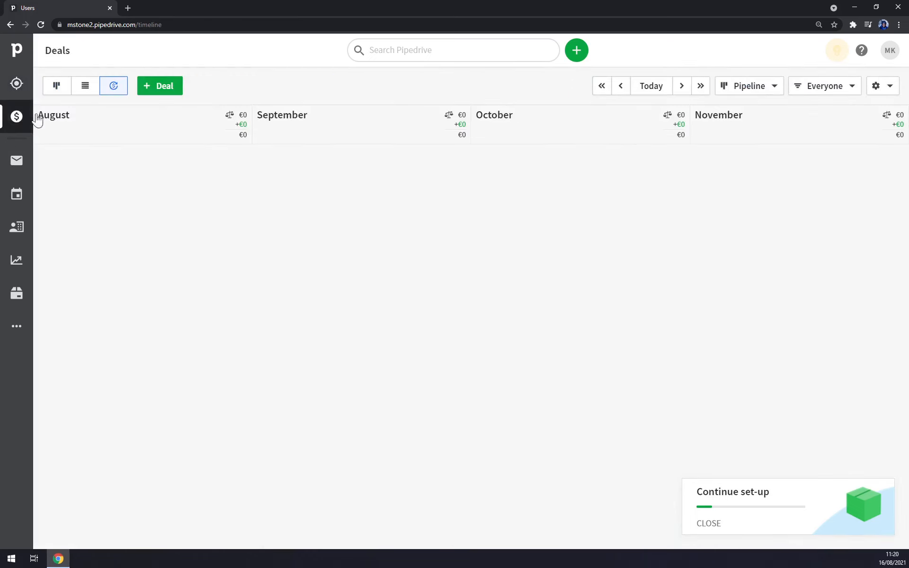
left_click(168, 87)
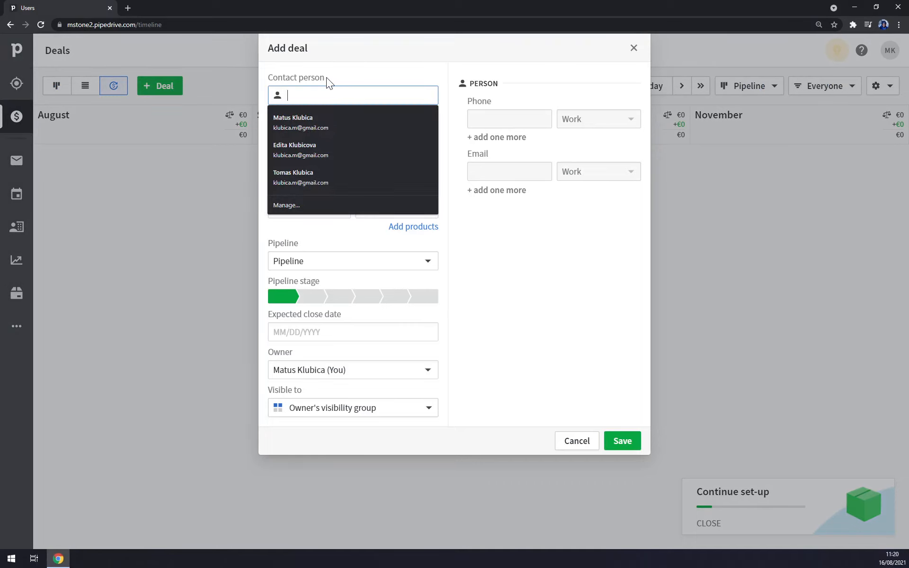
type("paige")
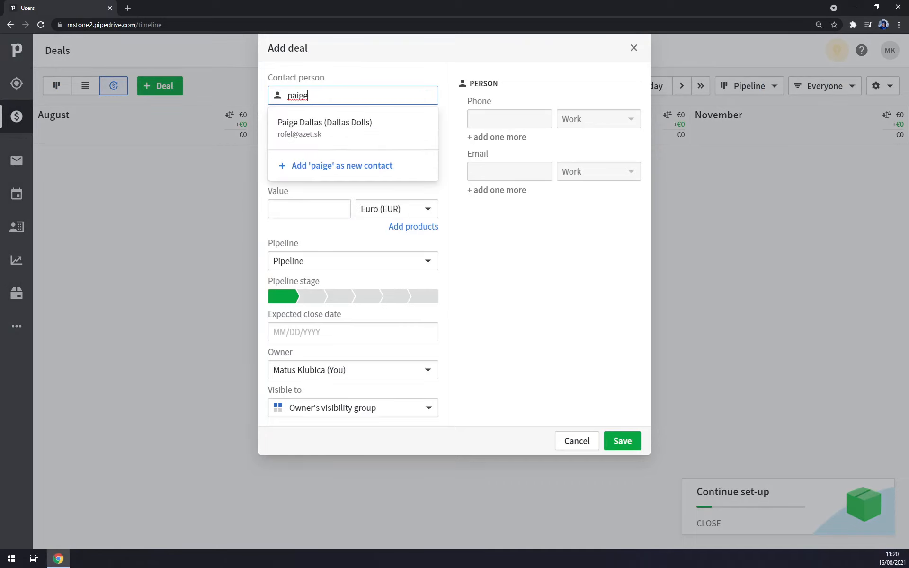
left_click(357, 139)
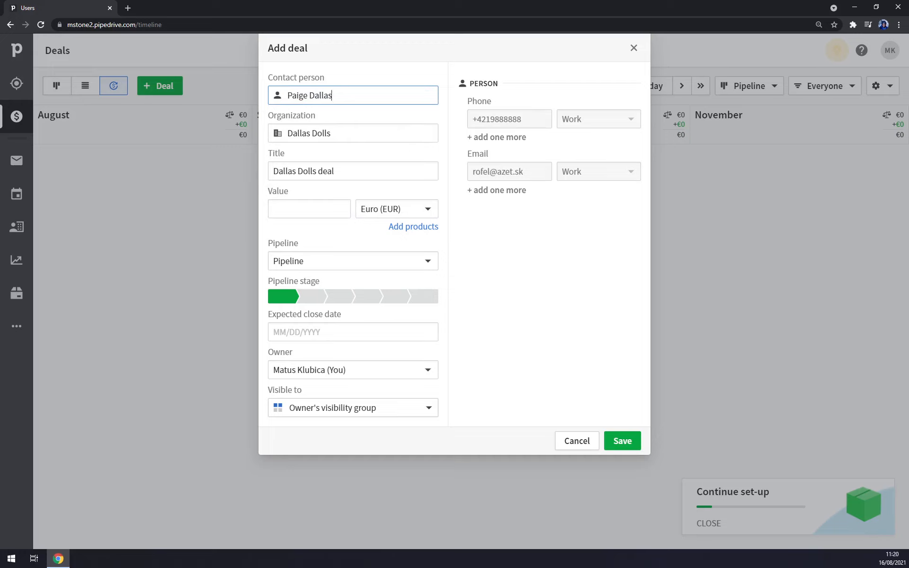
left_click(309, 209)
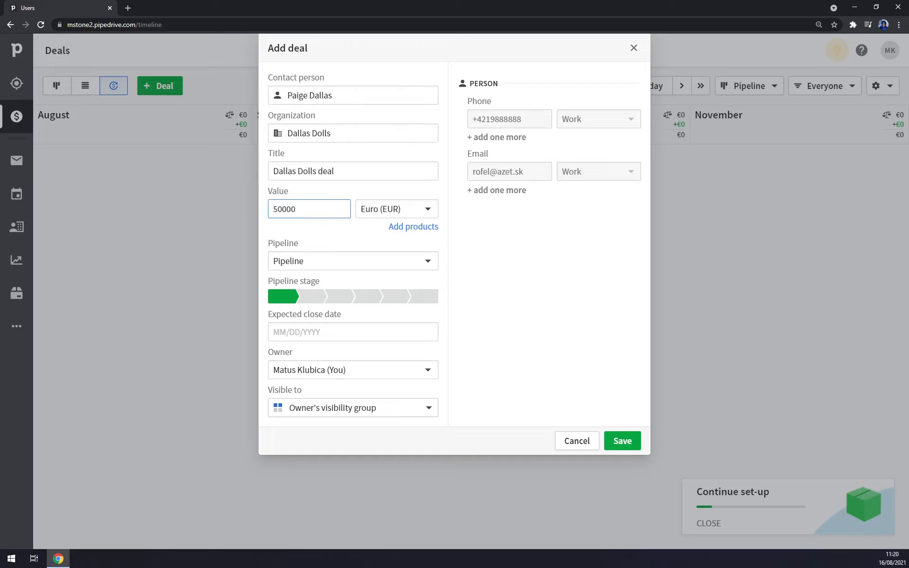
left_click(622, 440)
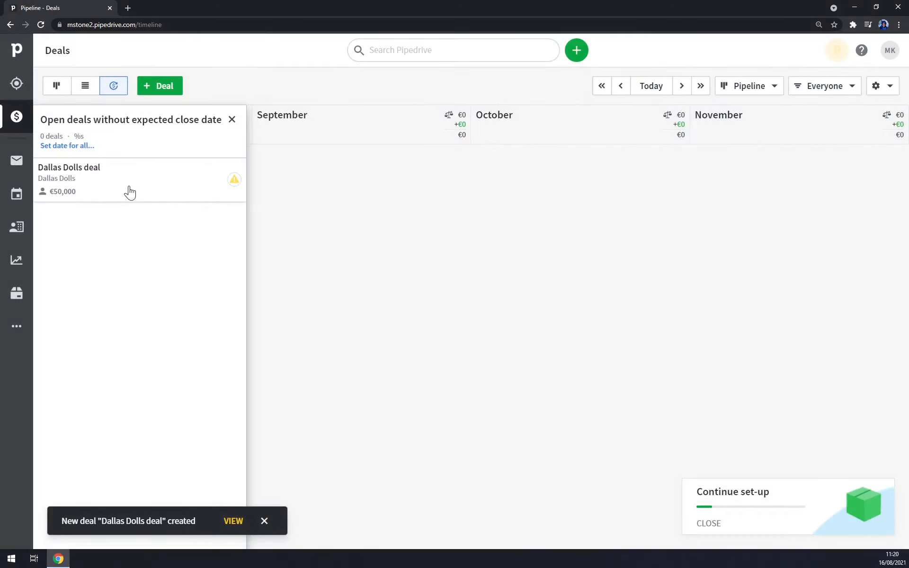
- Open the new deal's detail page and check its activity, note and Qualified-stage duration
left_click(87, 169)
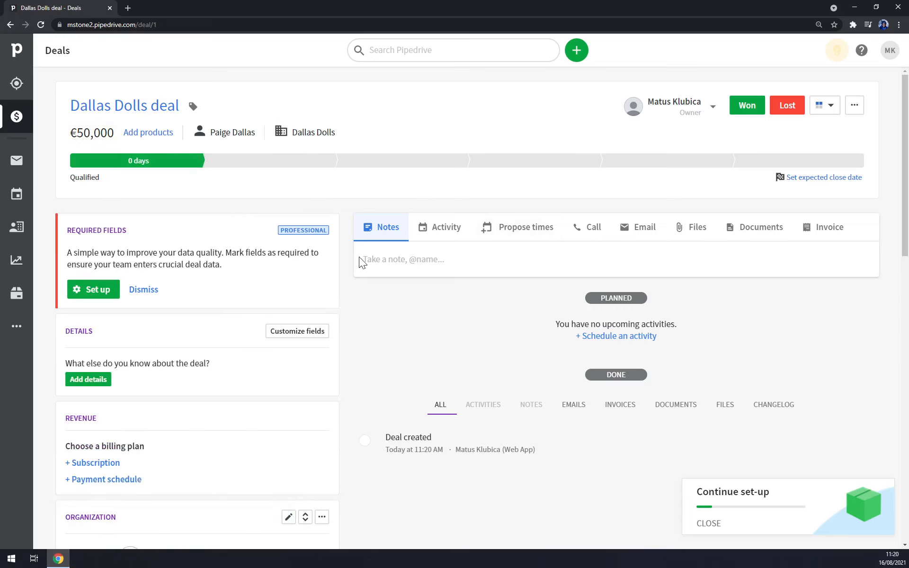
left_click(436, 228)
scroll(476, 179, "up", 3)
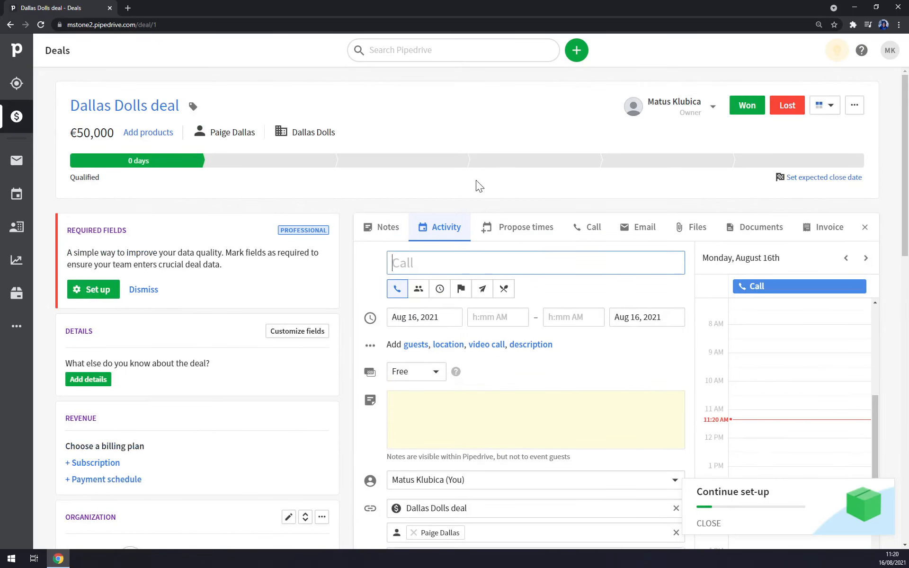
left_click(390, 229)
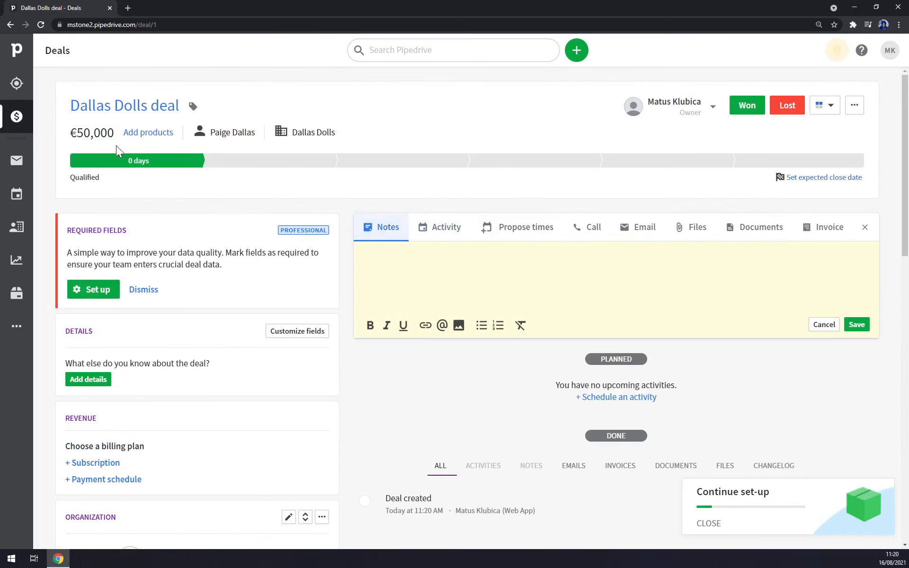
left_click(104, 163)
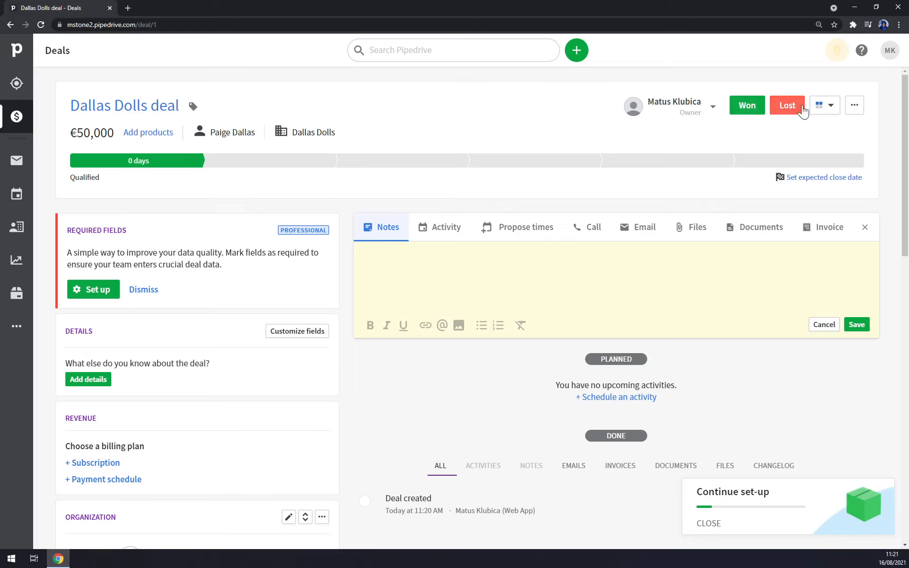
- Check the deal's visibility options and extra actions menu without changing anything
left_click(827, 110)
left_click(826, 109)
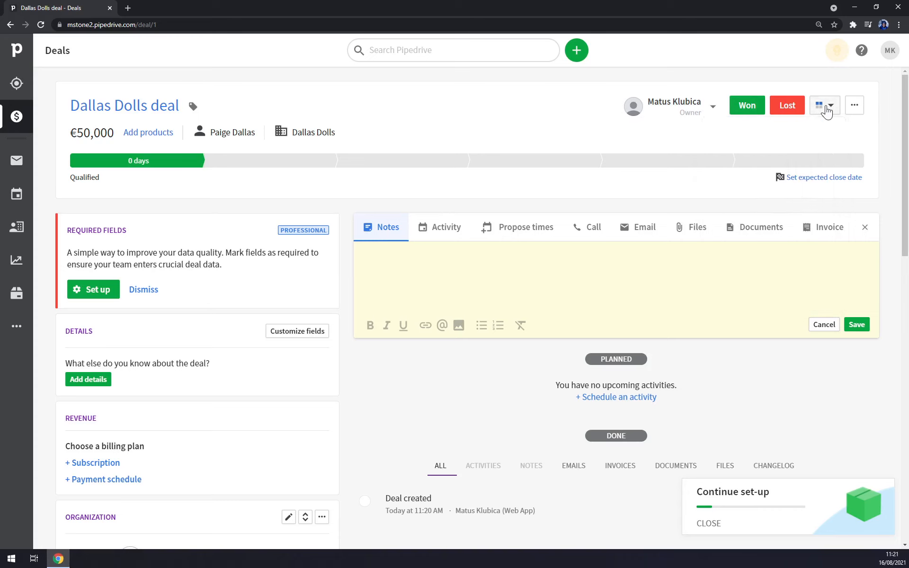
left_click(860, 107)
left_click(860, 107)
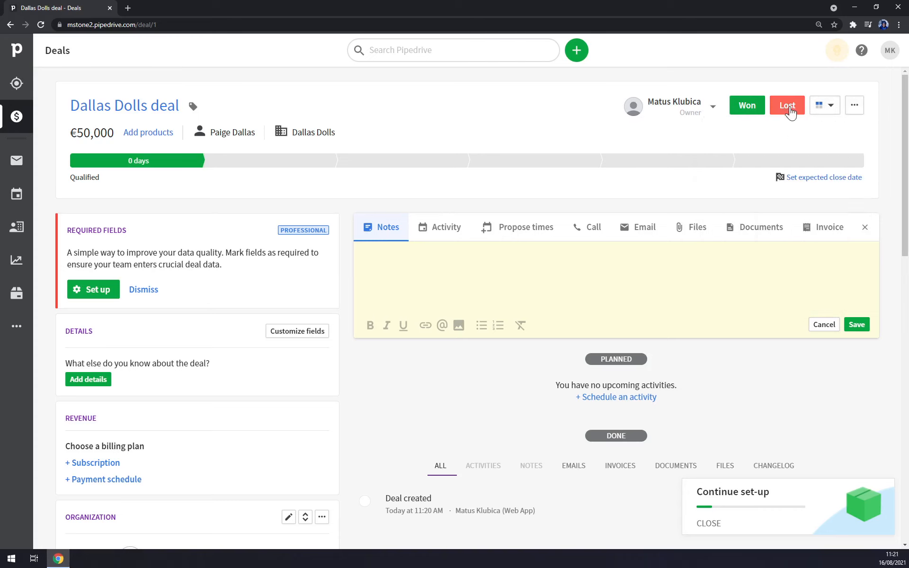
- Mark the deal as lost with reason 'She couldnt make it' and a +++ comment
left_click(789, 106)
left_click(790, 112)
left_click(788, 108)
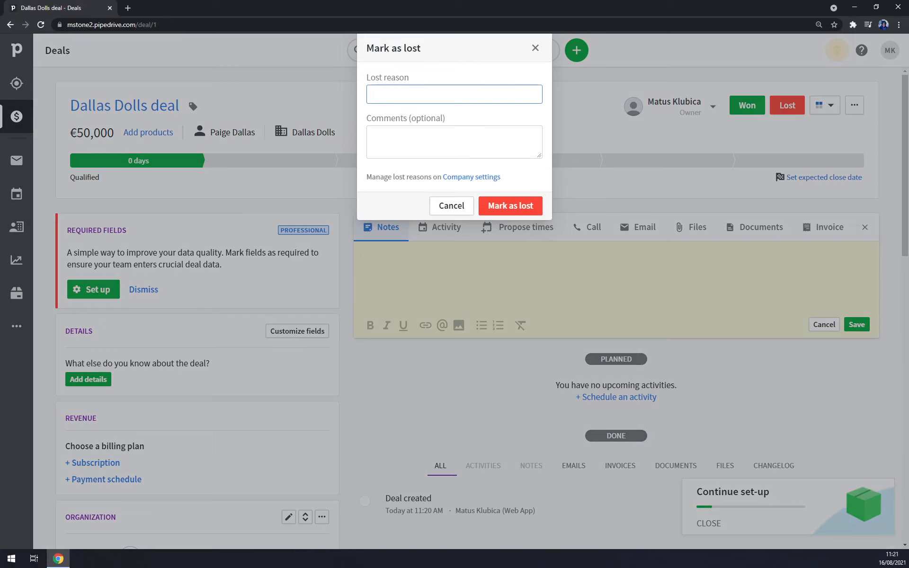
type("C")
type("make it")
key("Tab")
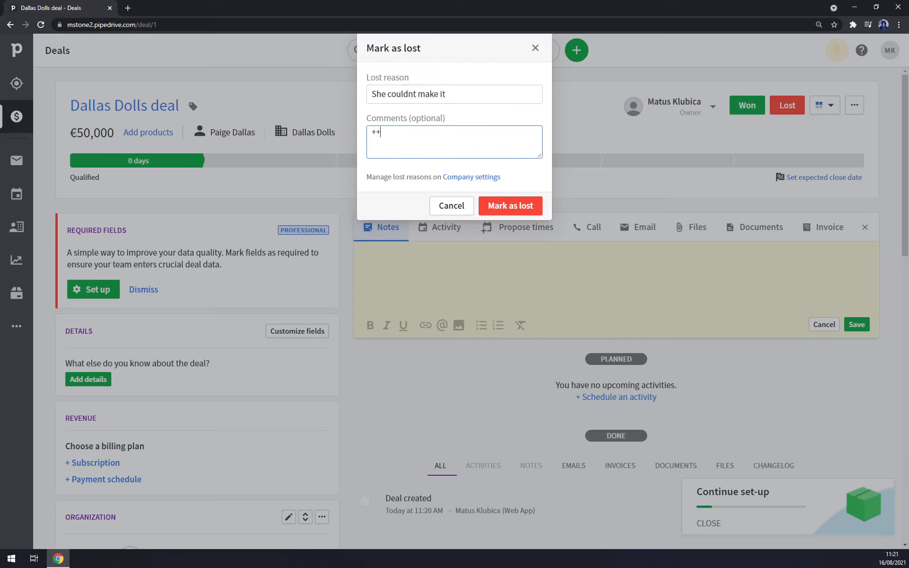
left_click(524, 209)
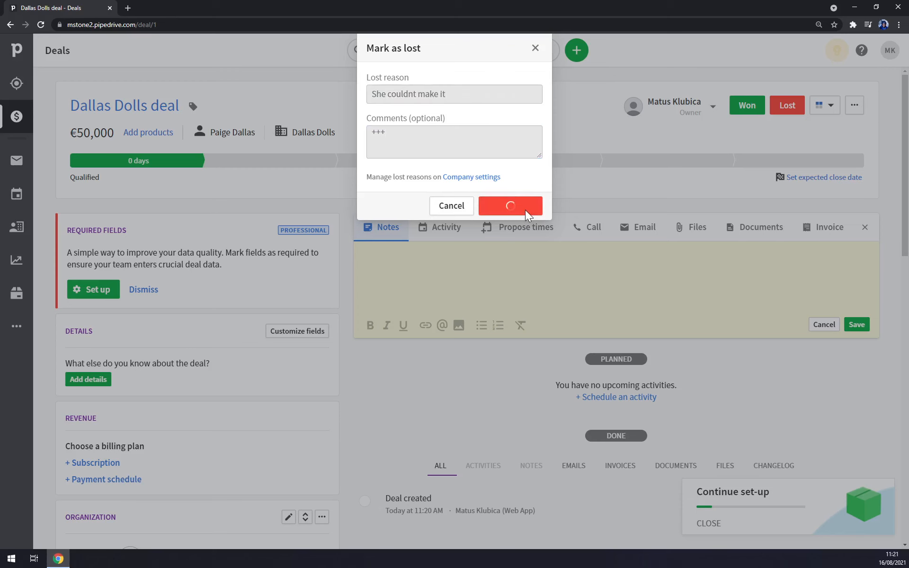
scroll(189, 250, "down", 8)
scroll(203, 263, "up", 7)
left_click(25, 127)
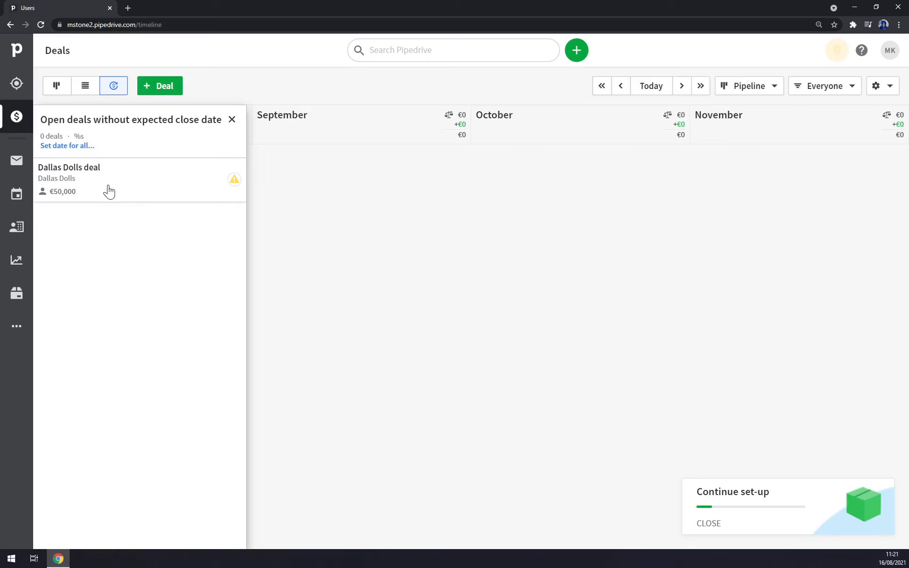
left_click(128, 198)
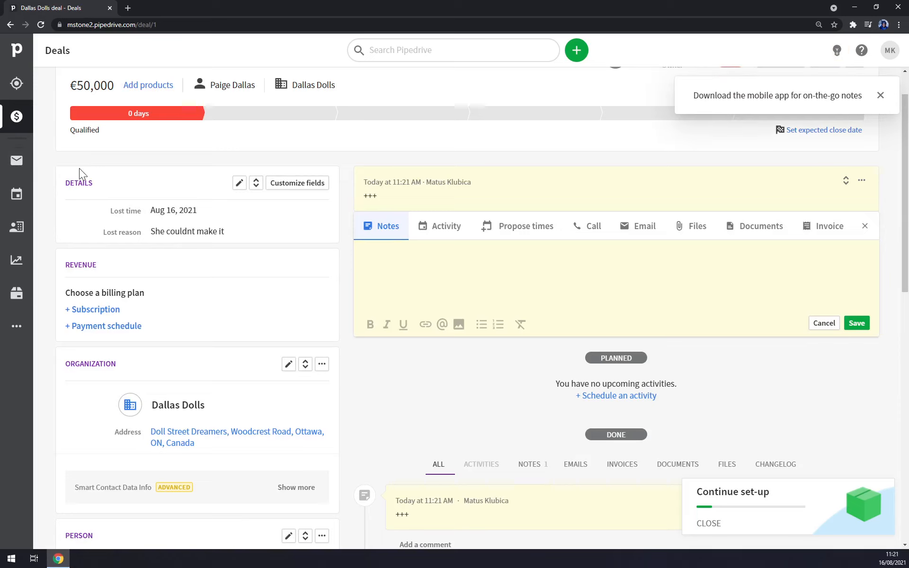
scroll(79, 168, "up", 1)
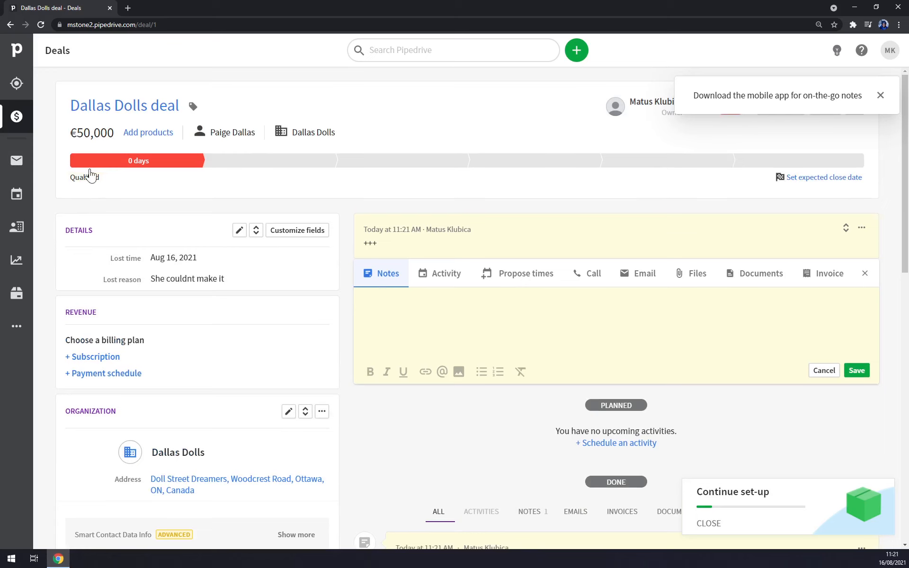
- Open the mail inbox and look at the email account connection options
left_click(14, 166)
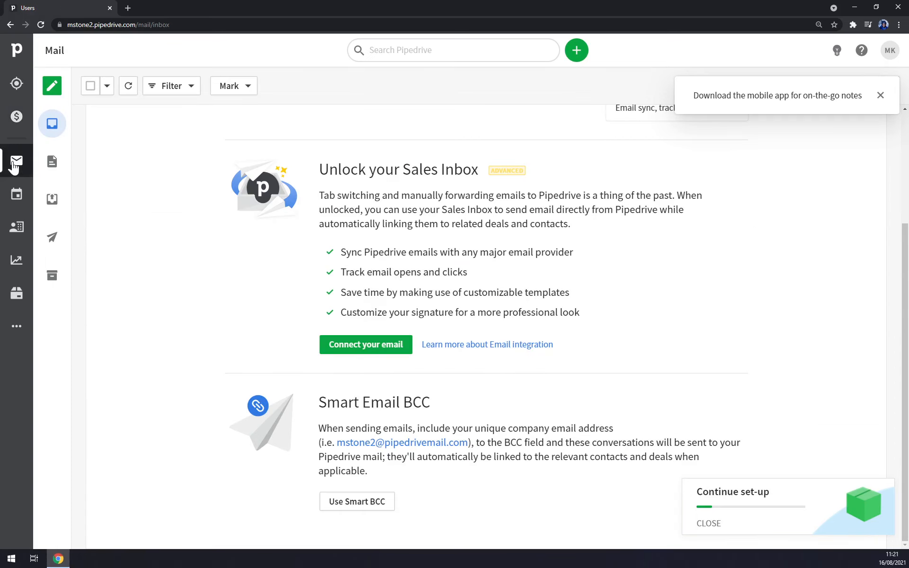
left_click(373, 348)
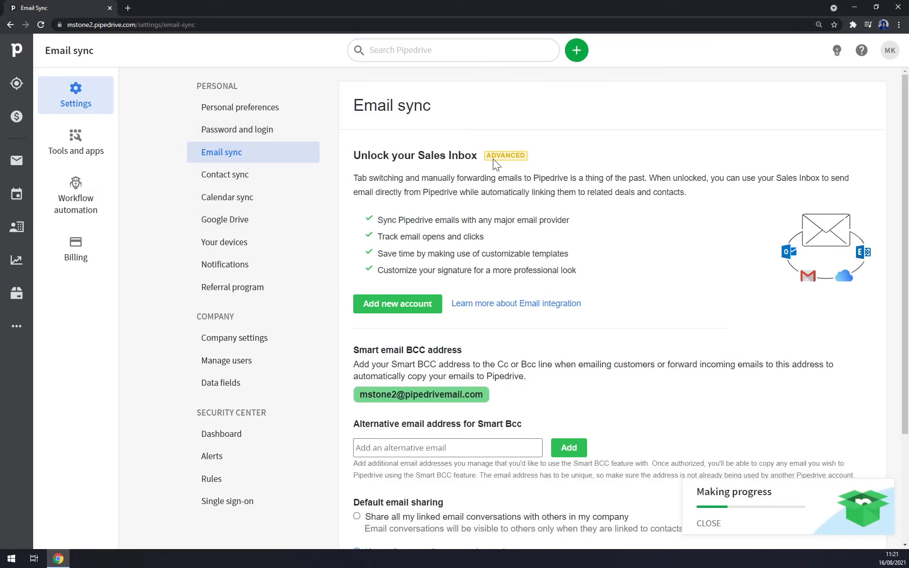
scroll(493, 159, "down", 3)
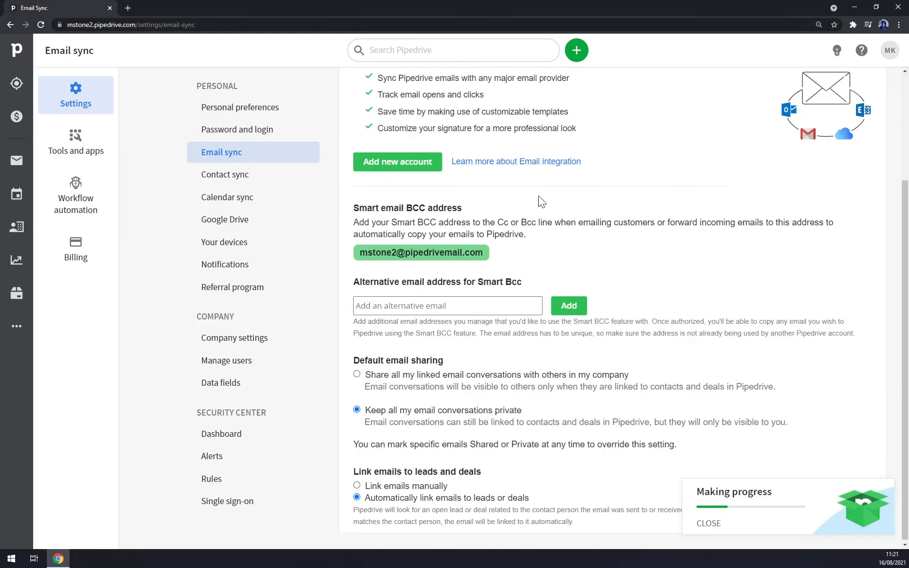
scroll(549, 199, "up", 3)
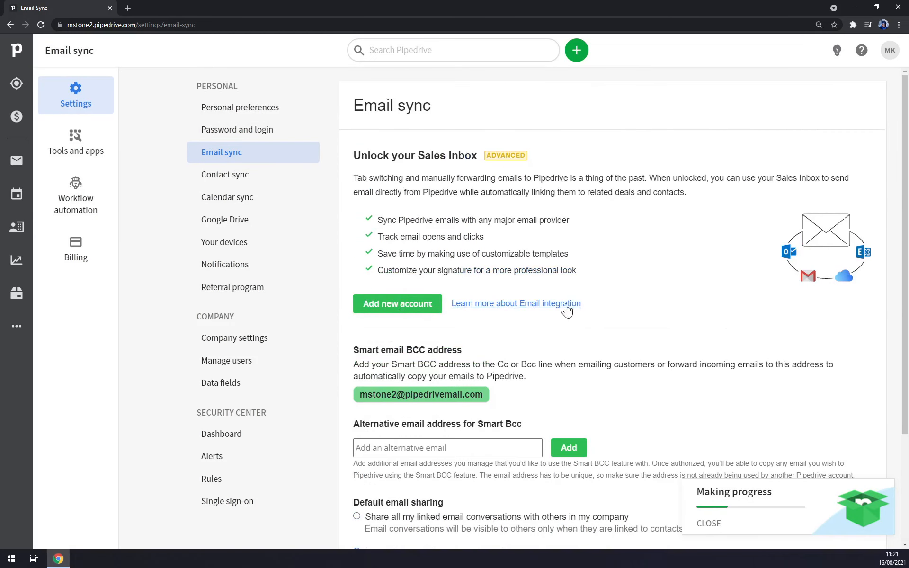
- Step through Contact sync, Calendar sync, Google Drive, Your devices, Notifications and Referral program settings
left_click(261, 177)
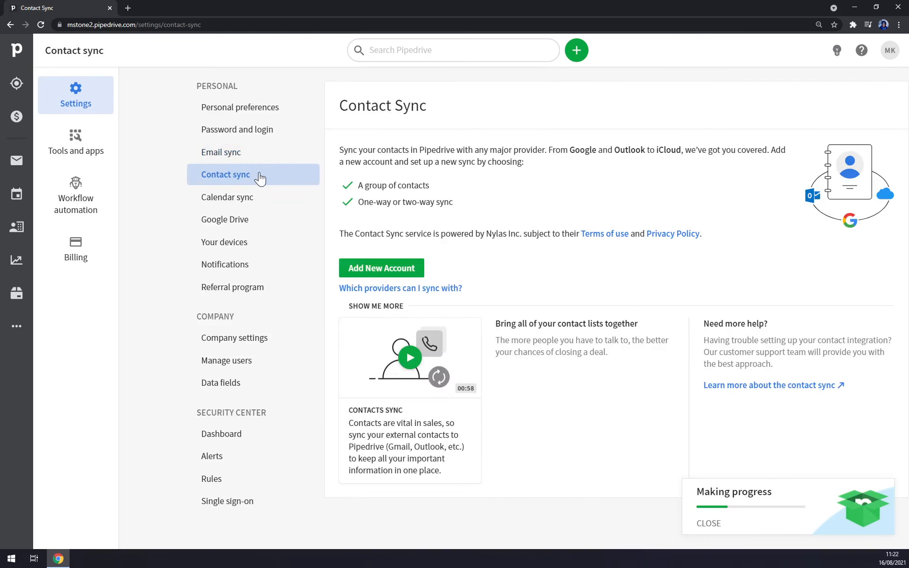
left_click(245, 198)
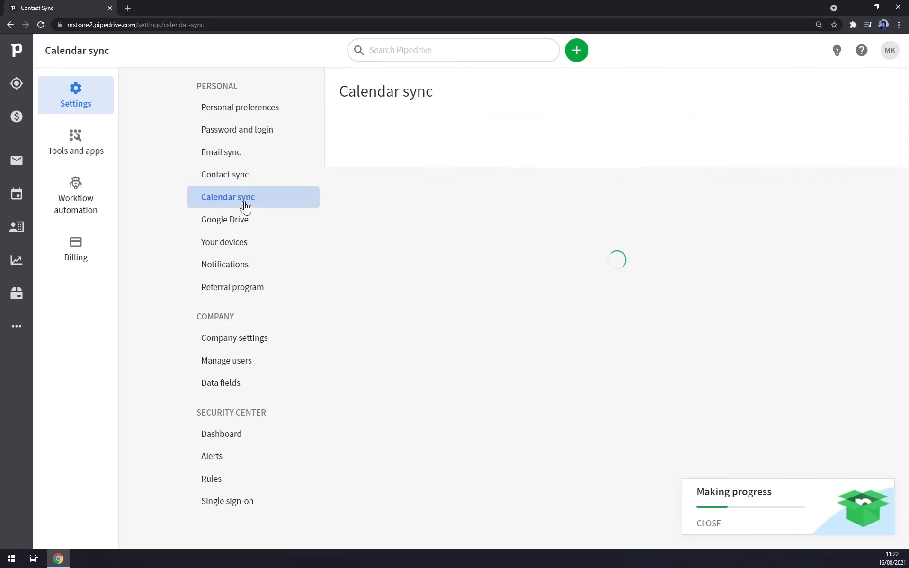
left_click(255, 226)
left_click(251, 251)
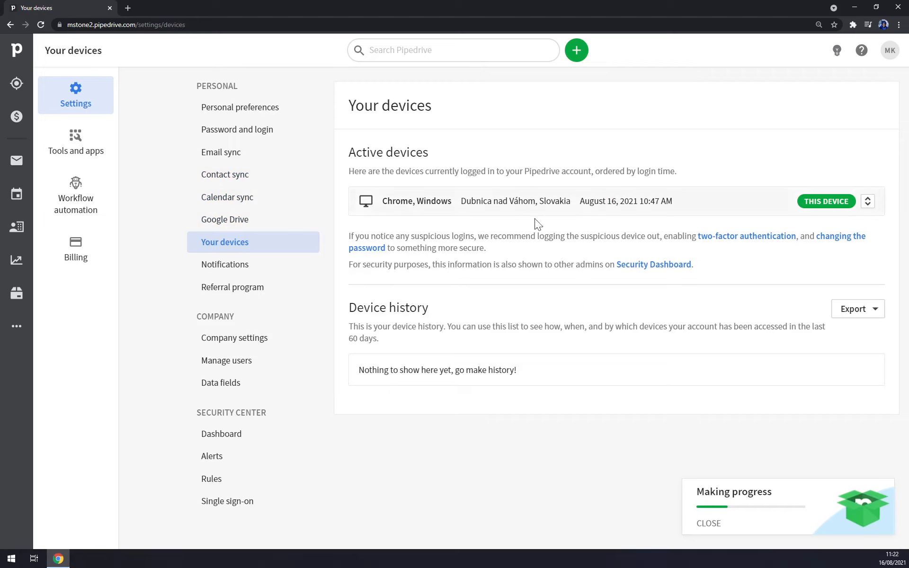
left_click(256, 277)
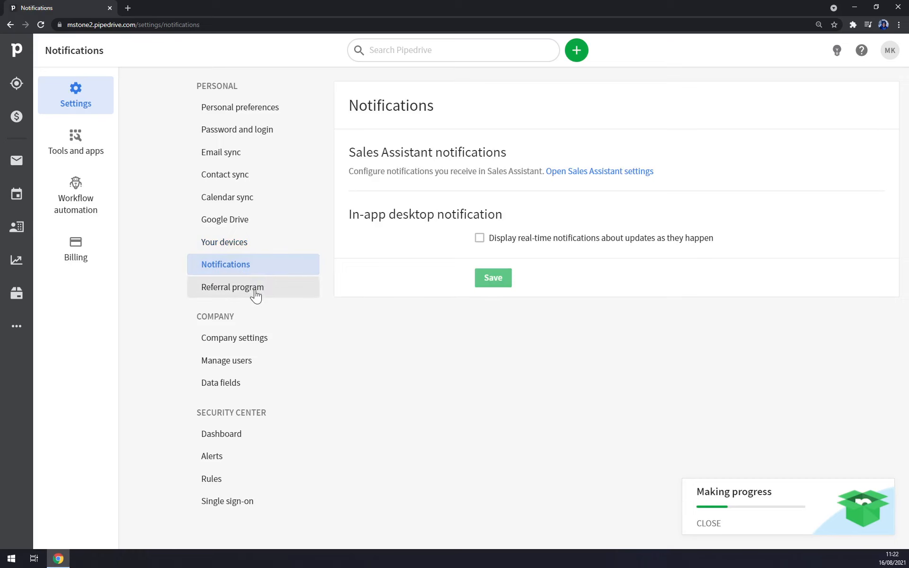
left_click(249, 286)
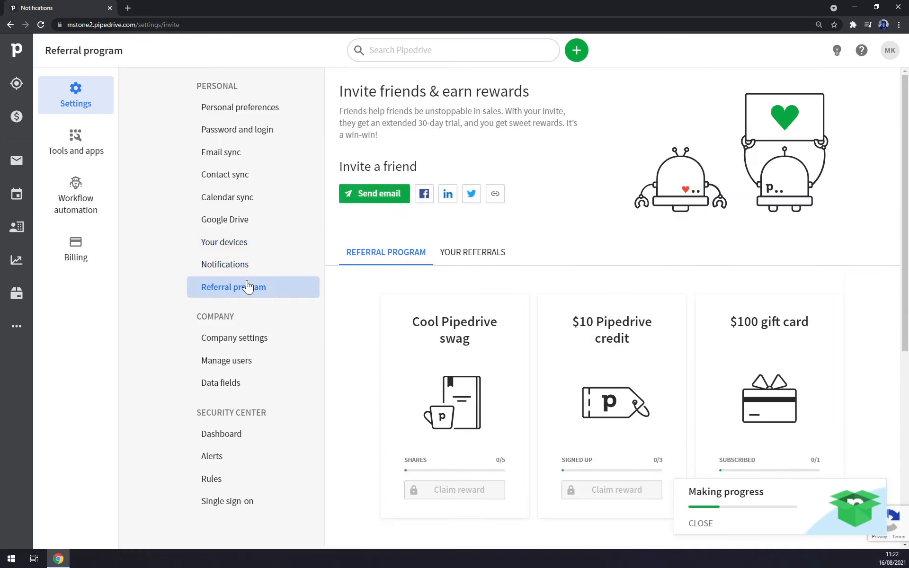
left_click(92, 151)
- Open Workflow automation, dismiss its welcome, and browse all 32 workflow templates
left_click(81, 203)
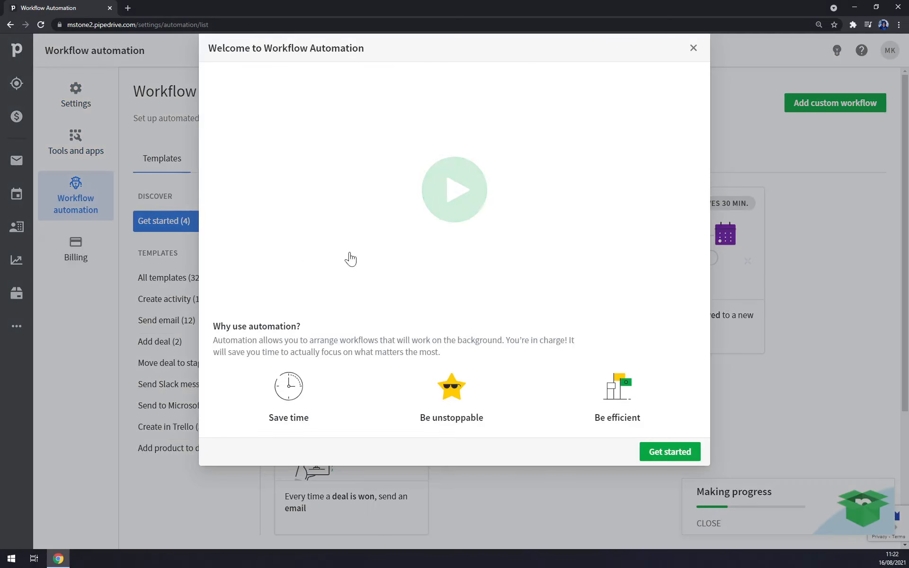
left_click(695, 46)
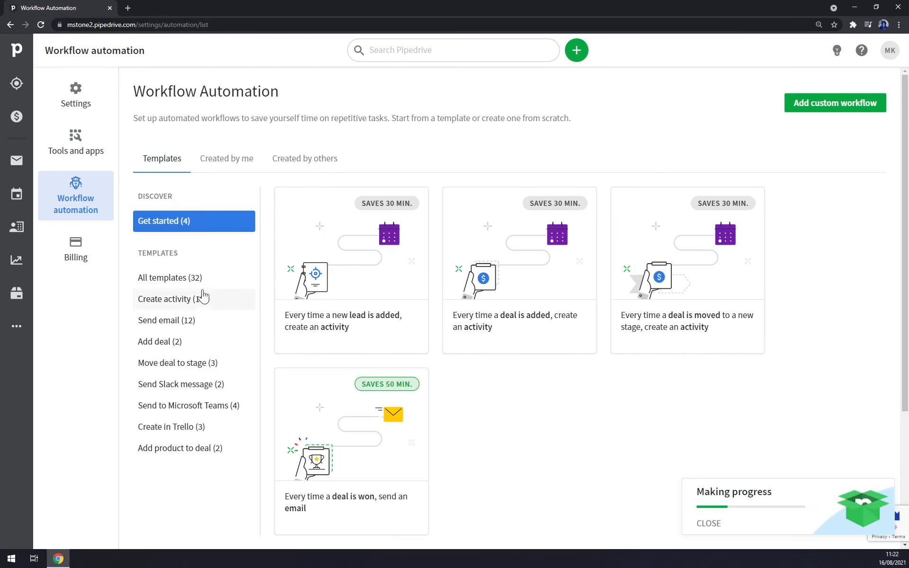
left_click(189, 279)
scroll(543, 285, "down", 5)
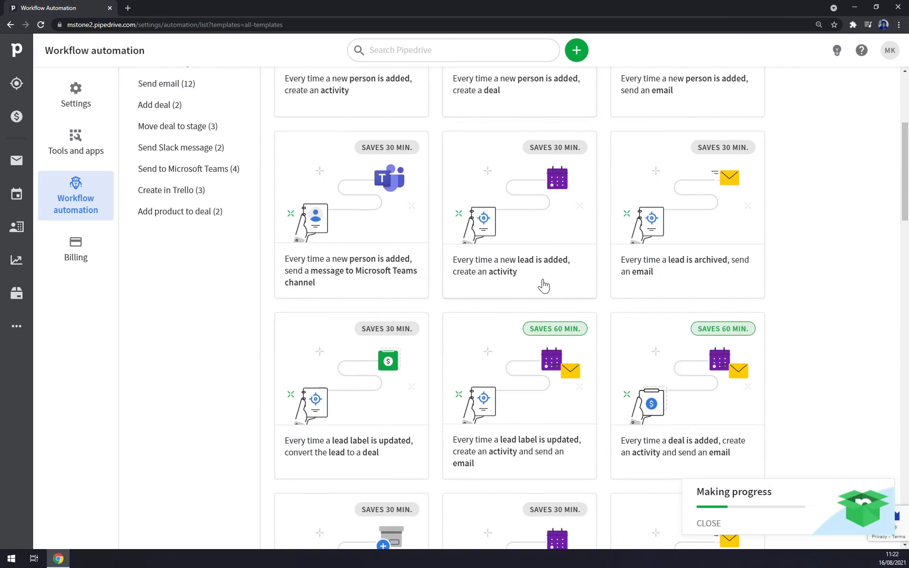
scroll(543, 286, "up", 4)
scroll(371, 363, "up", 1)
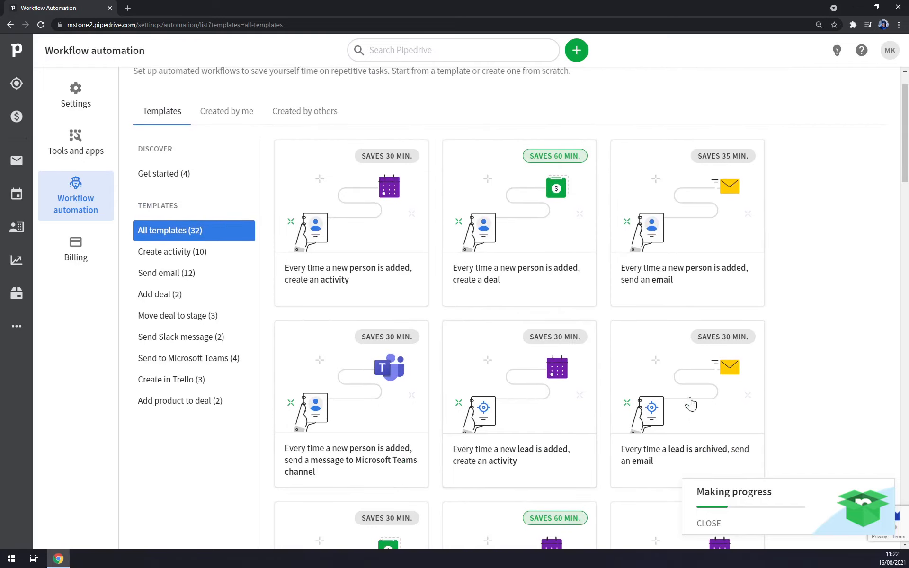
scroll(822, 392, "down", 10)
scroll(808, 386, "up", 10)
- Visit Mail Drafts and Outbox, Products and Insights, ending on the Contacts Organizations list
left_click(31, 160)
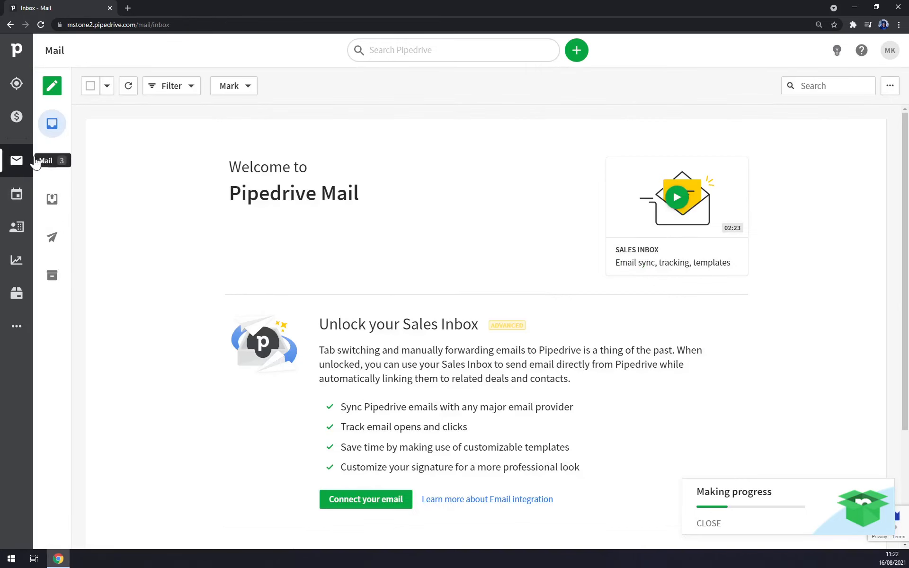
left_click(52, 161)
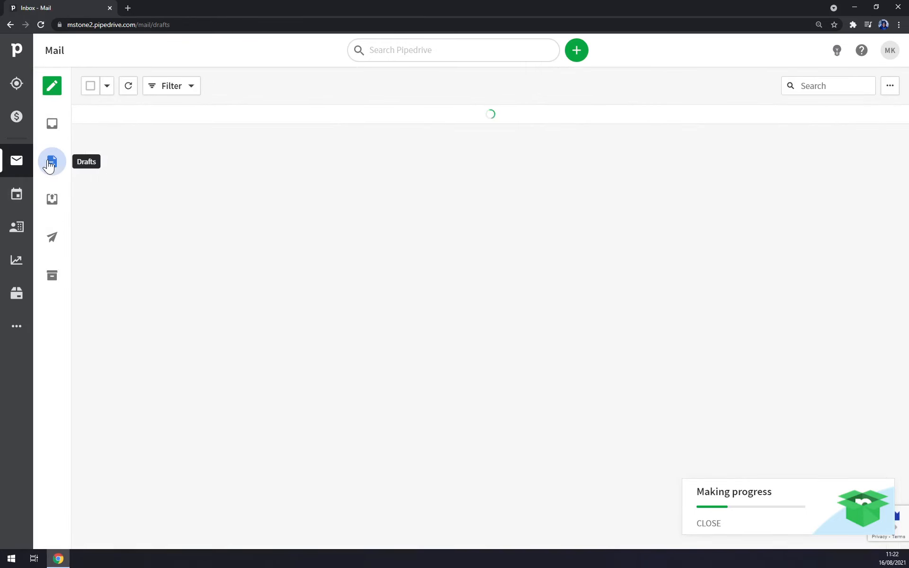
left_click(52, 204)
left_click(16, 297)
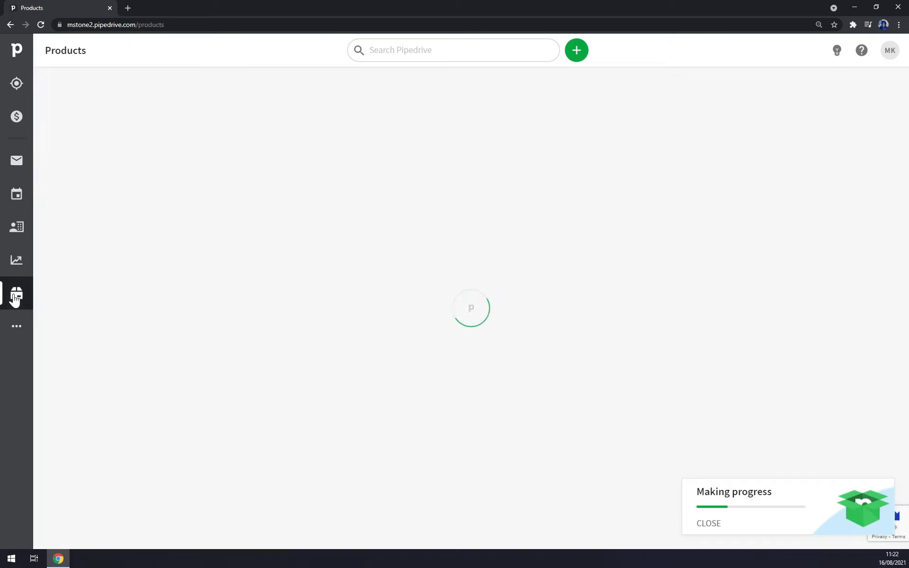
left_click(15, 265)
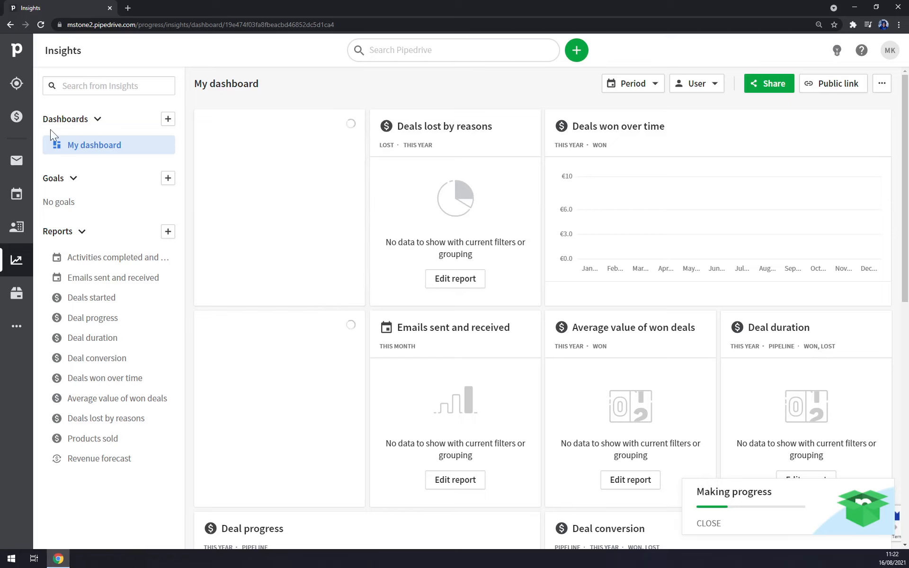
left_click(17, 232)
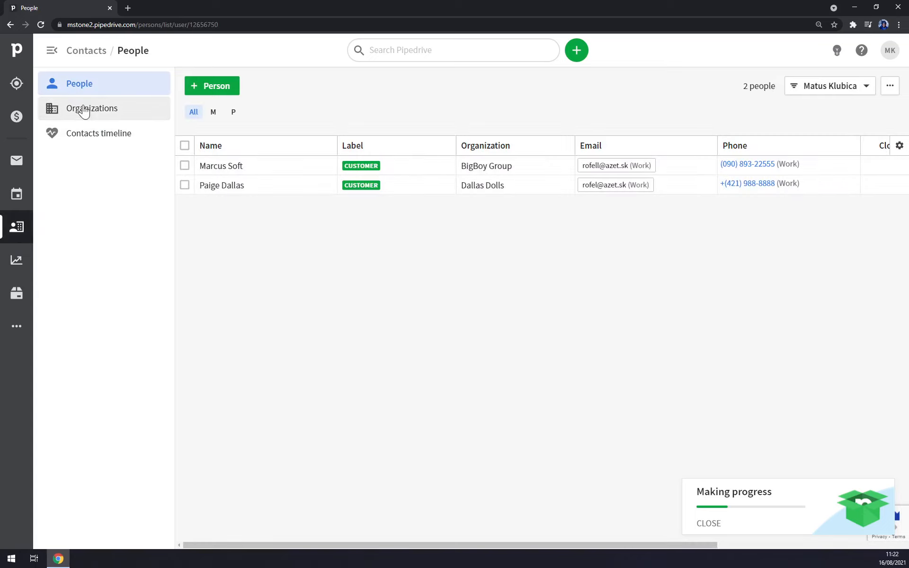
left_click(83, 110)
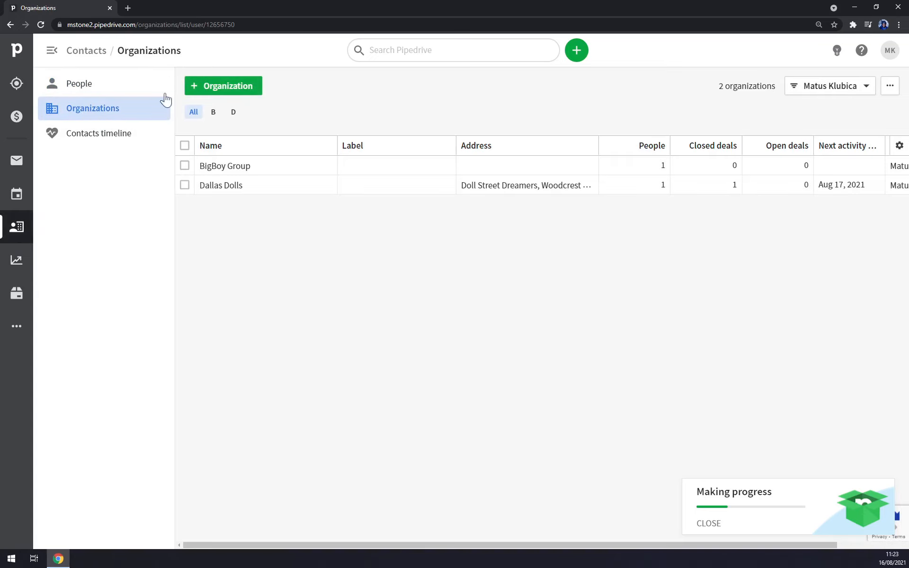
- Start a new organization named Coffee Company and label it HOT LEAD
left_click(239, 93)
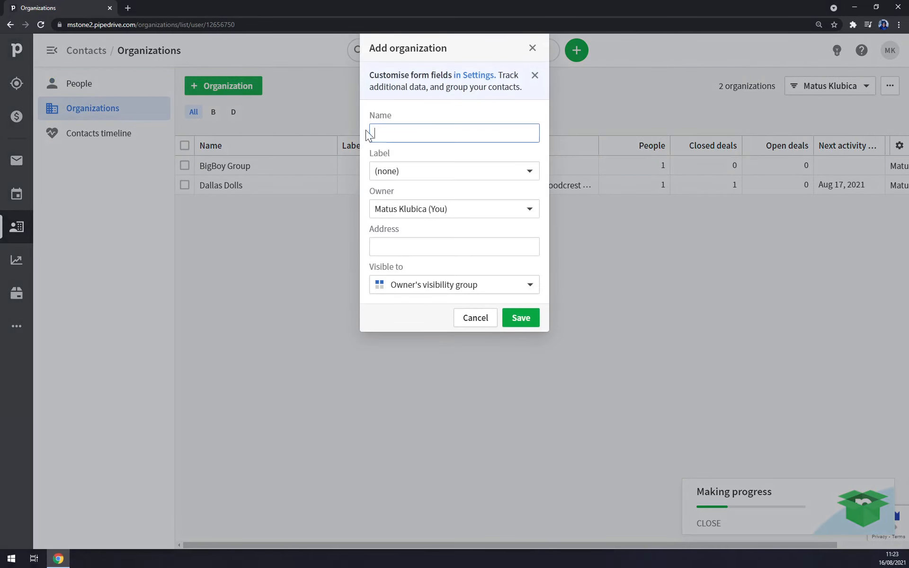
left_click(368, 134)
left_click(416, 110)
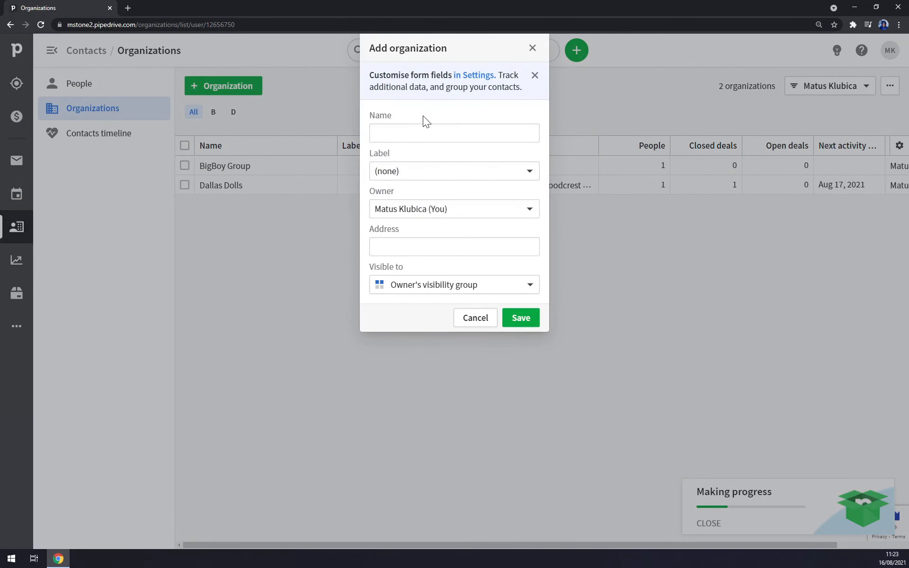
left_click(416, 133)
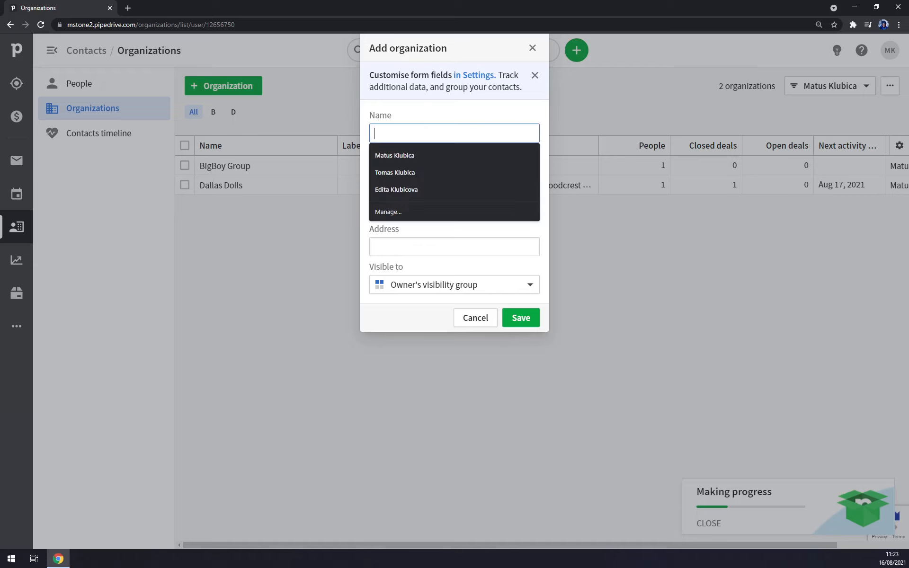
type("Coffee")
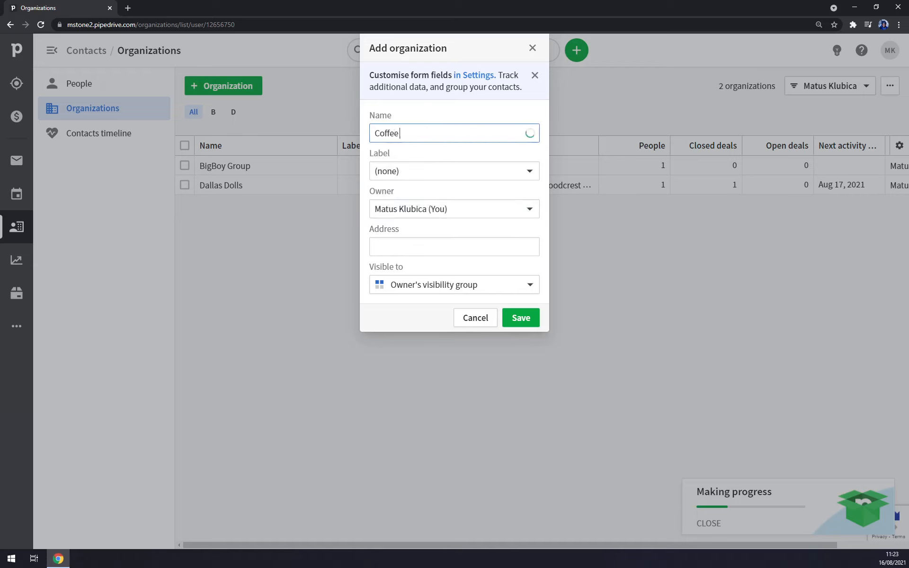
type(" Company")
left_click(401, 179)
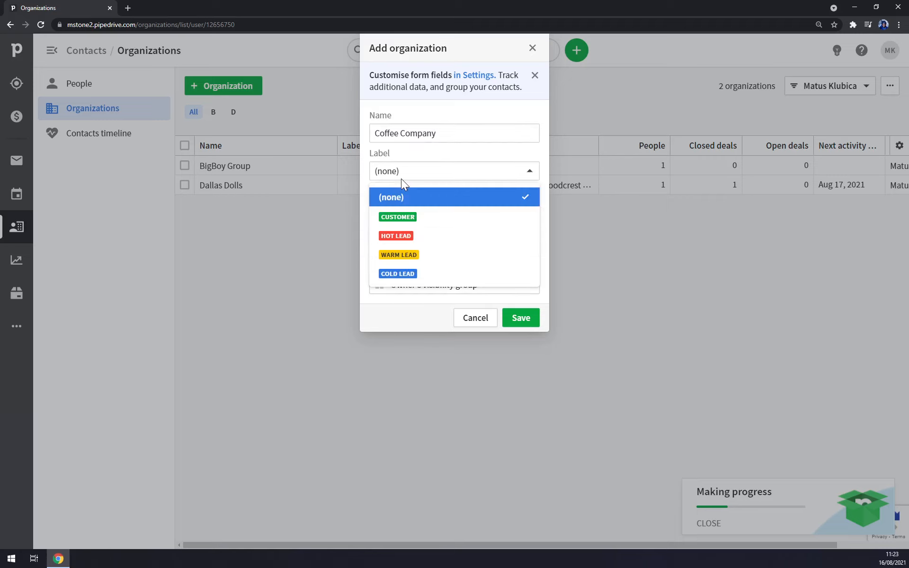
left_click(402, 235)
- Add the suggested street address, save Coffee Company, and go to the Activities list
left_click(443, 247)
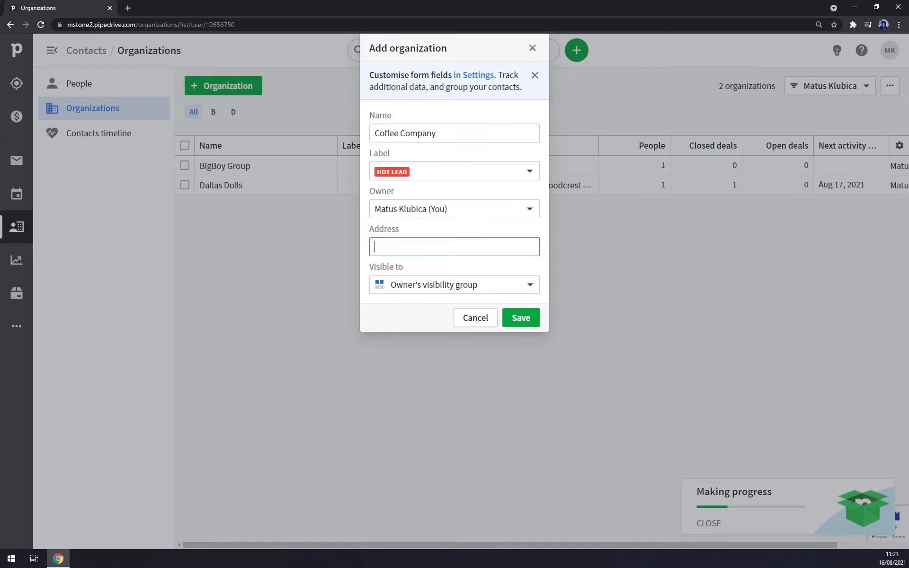
type("ova 18")
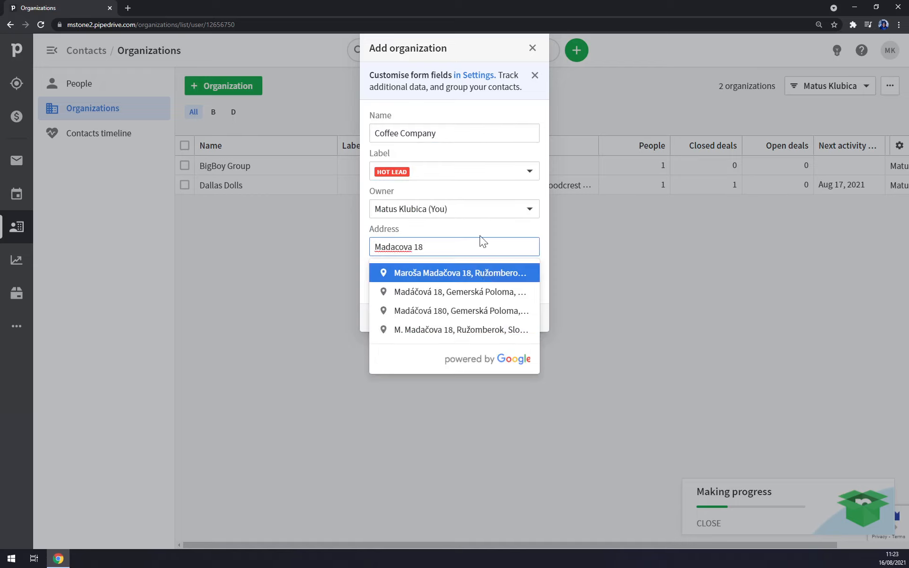
left_click(469, 276)
left_click(520, 319)
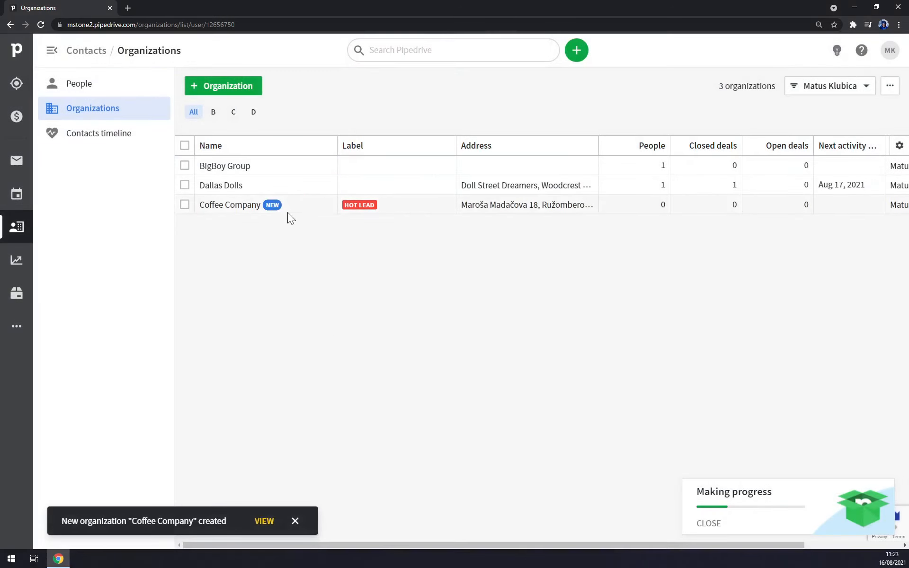
mouse_move(226, 212)
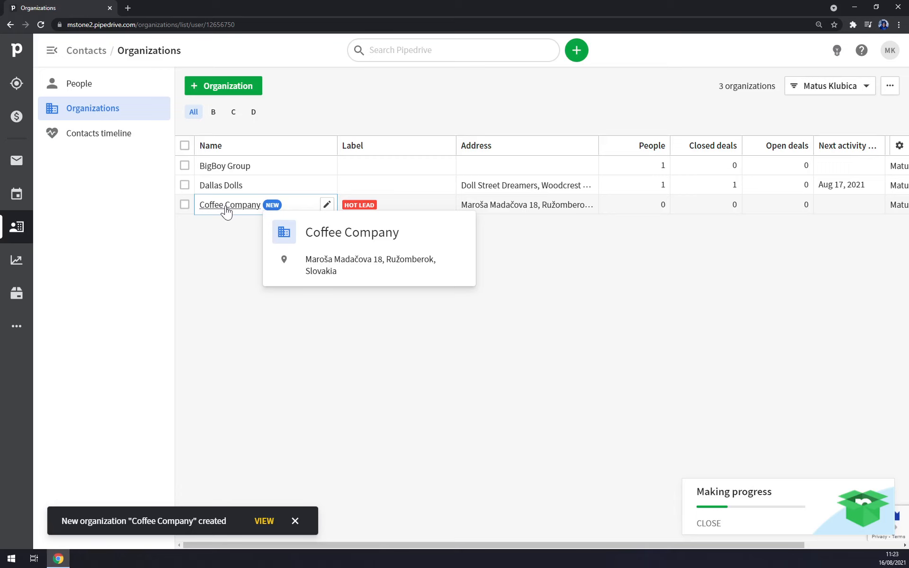
left_click(16, 195)
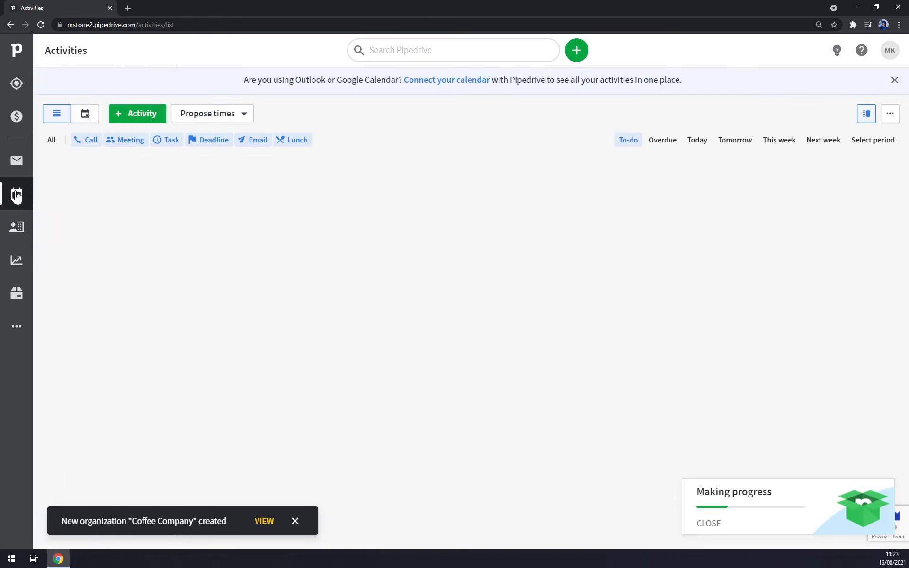